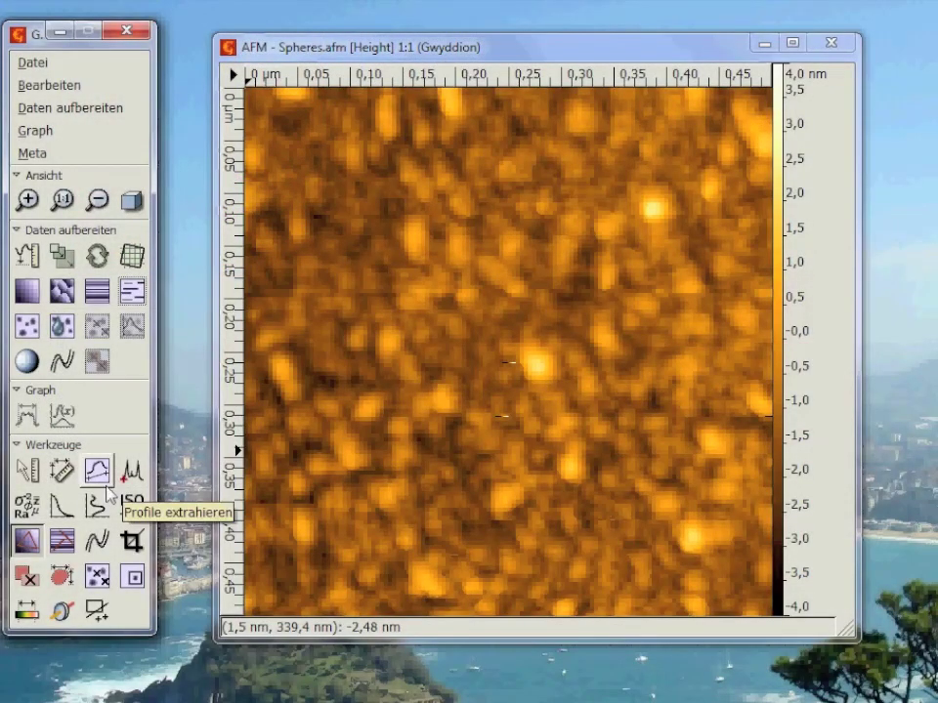
Pick the Profile extrahieren tool for the Spheres.afm height image.
click(97, 477)
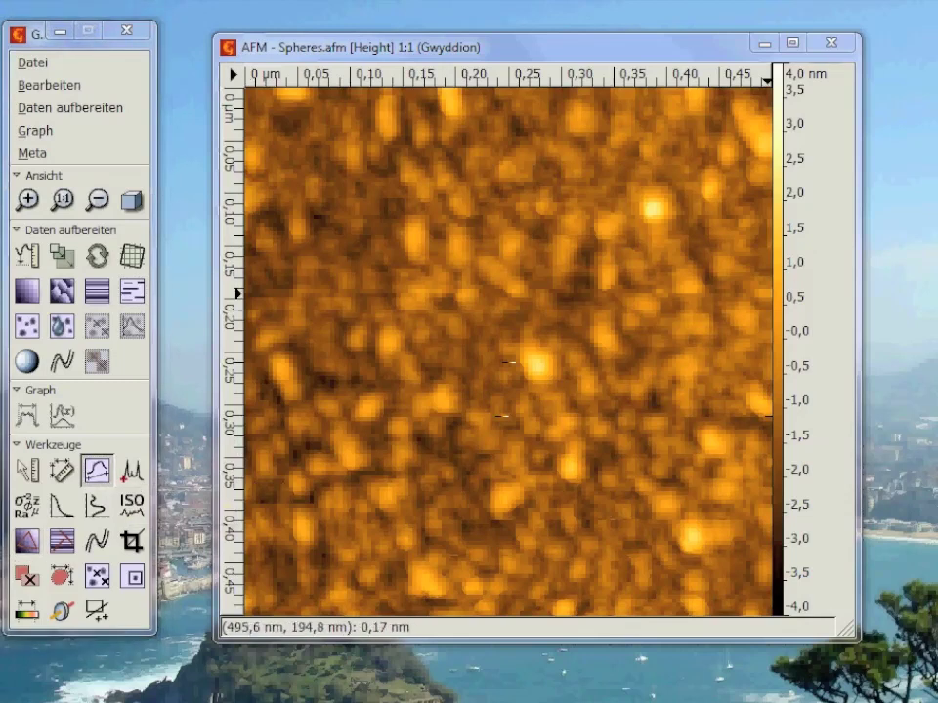
Rearrange the Profil and image windows, then draw a profile line from (73, 348) to (448, 275).
drag(862, 105, 147, 32)
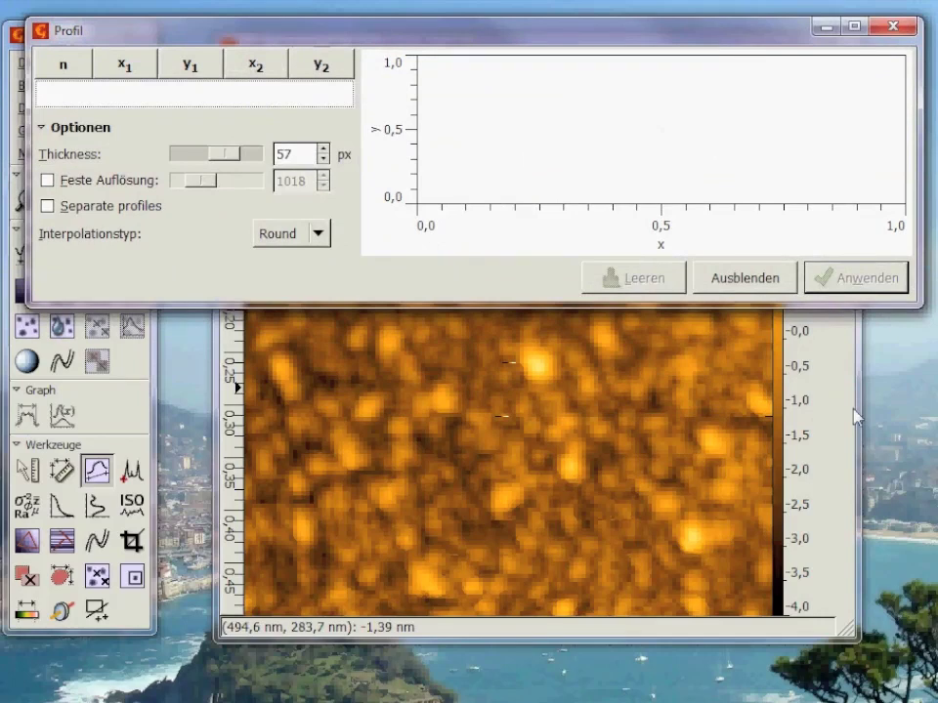
click(640, 306)
drag(561, 39, 562, 115)
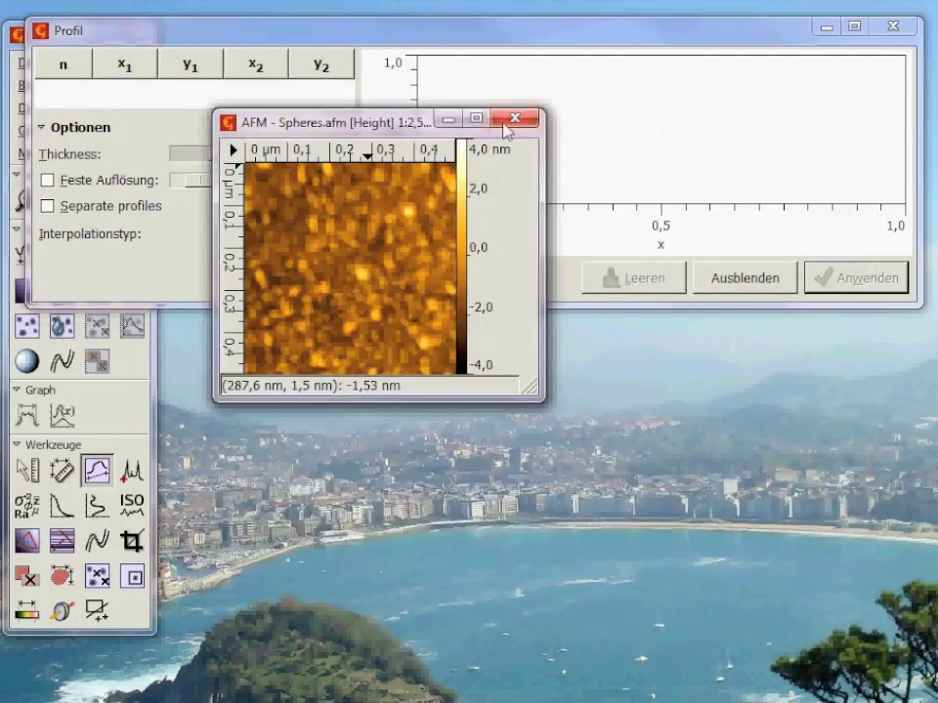
drag(304, 124, 382, 335)
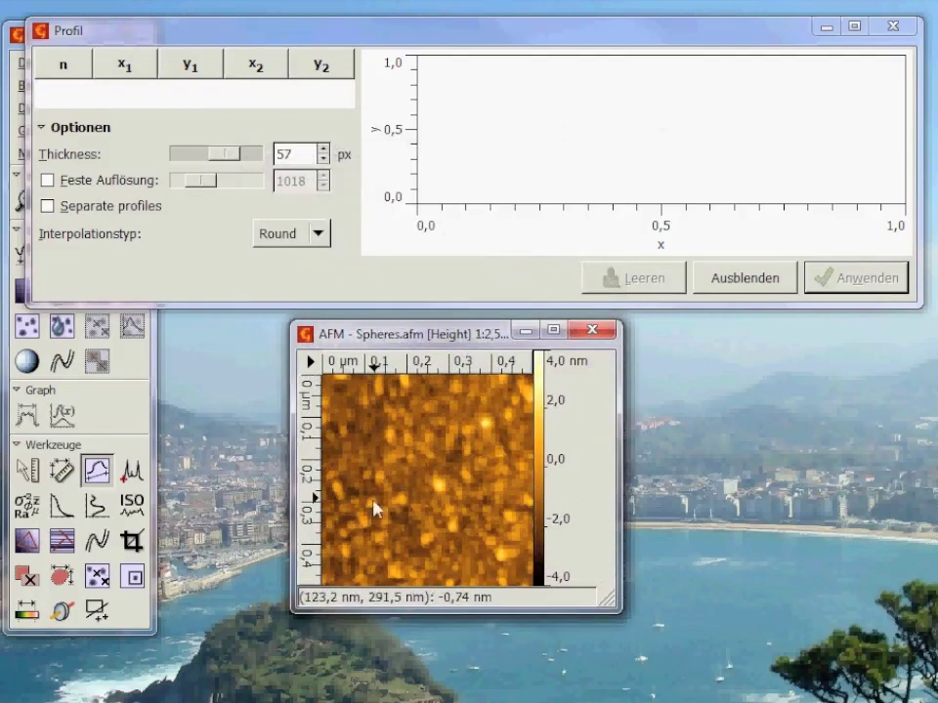
drag(352, 516, 491, 485)
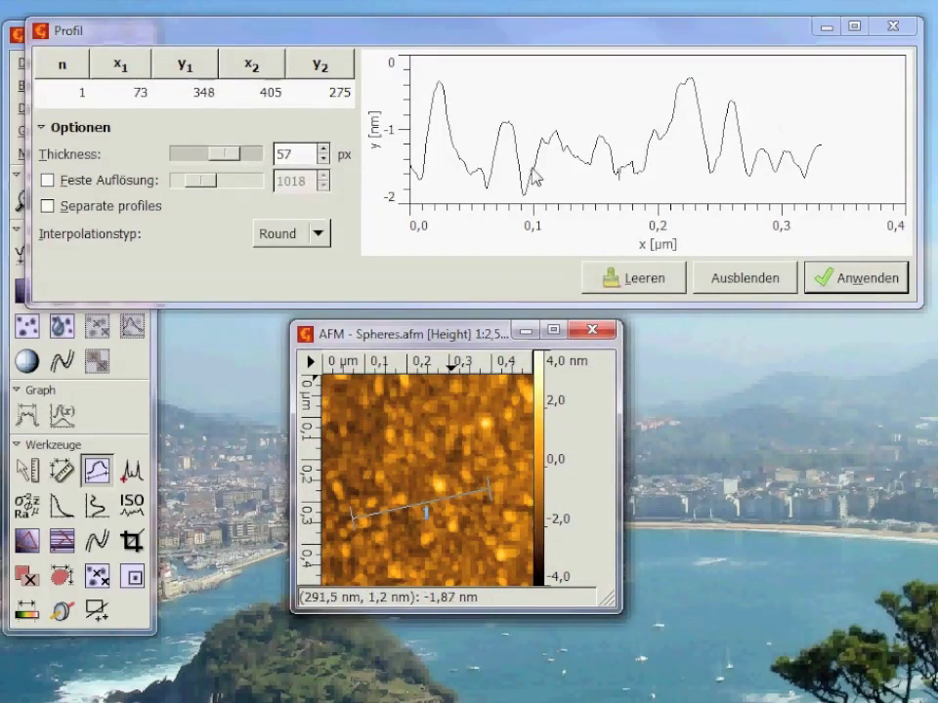
drag(485, 493, 506, 488)
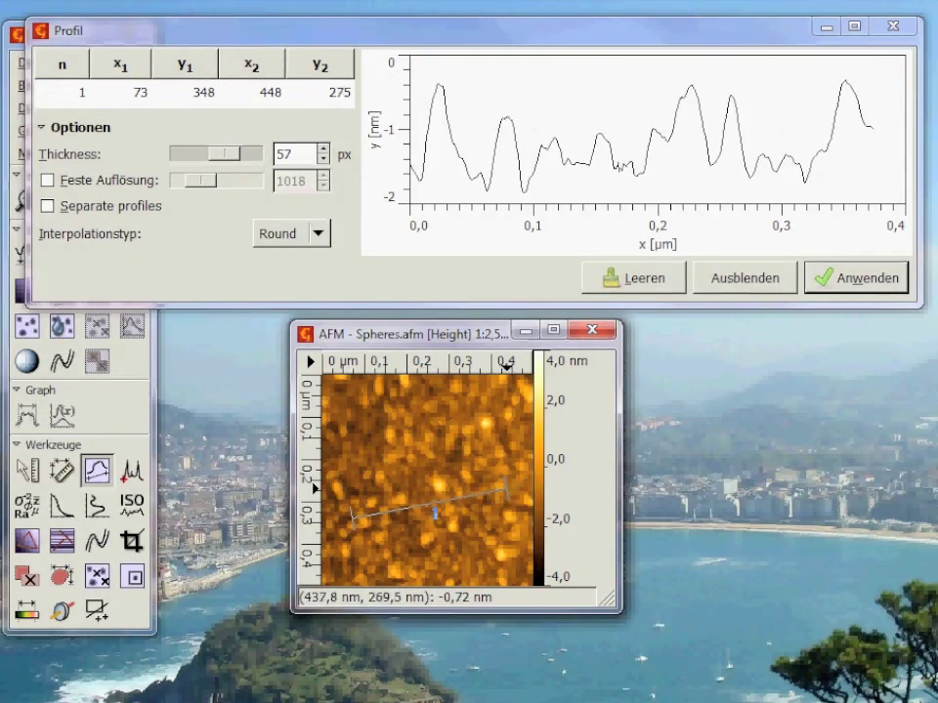
Set thickness to 1 px, move the line through the bright grain, then widen thickness to 23 px.
scroll(312, 156, down, 20)
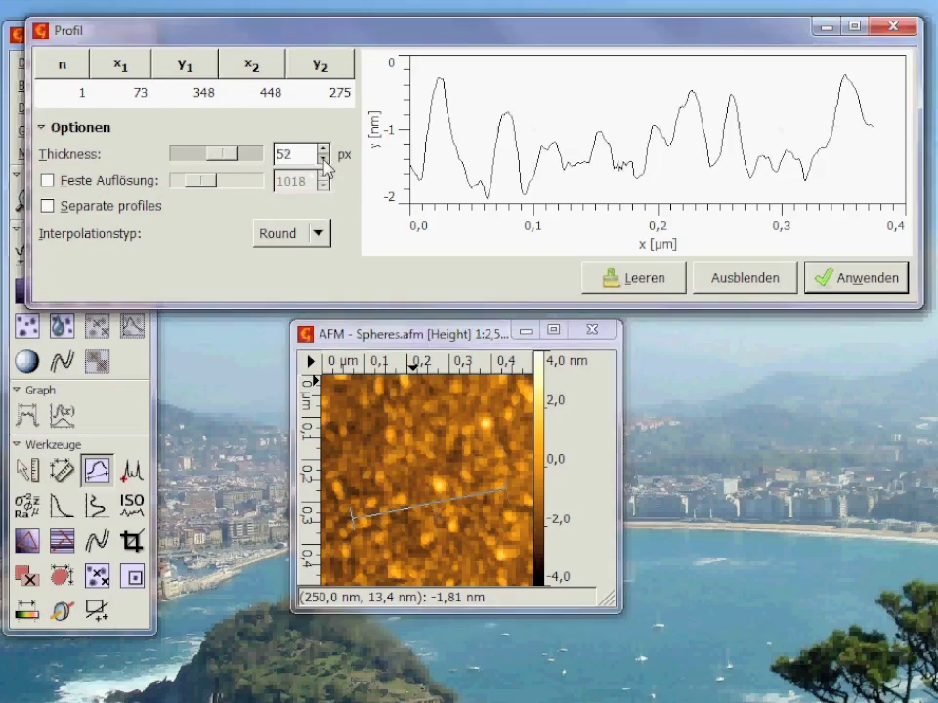
drag(312, 156, 261, 159)
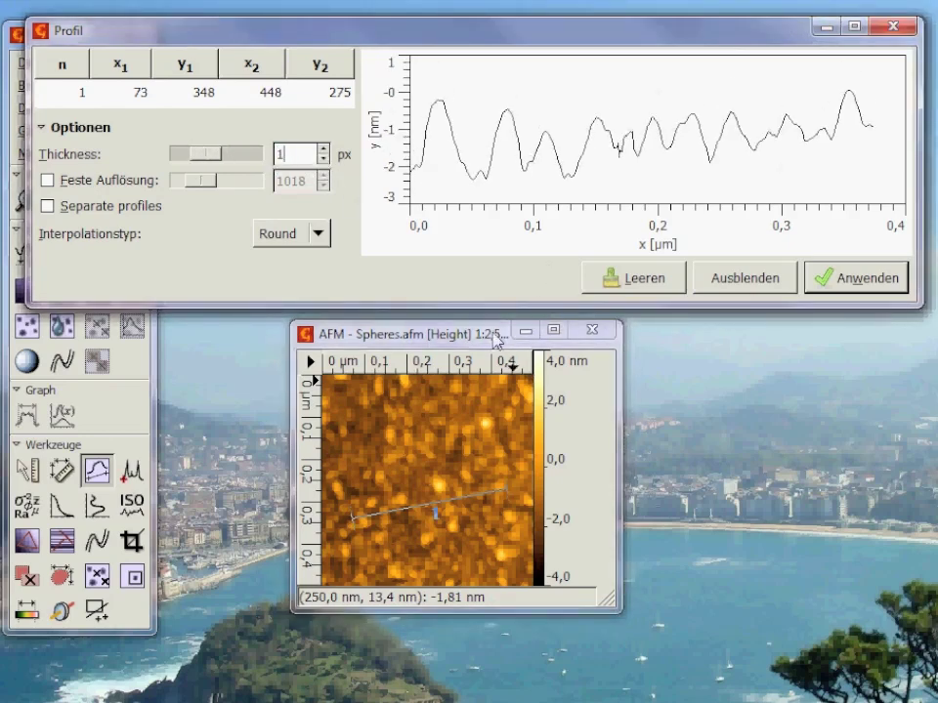
click(493, 335)
mouse_move(463, 499)
mouse_down()
mouse_move(455, 454)
mouse_move(464, 480)
mouse_up()
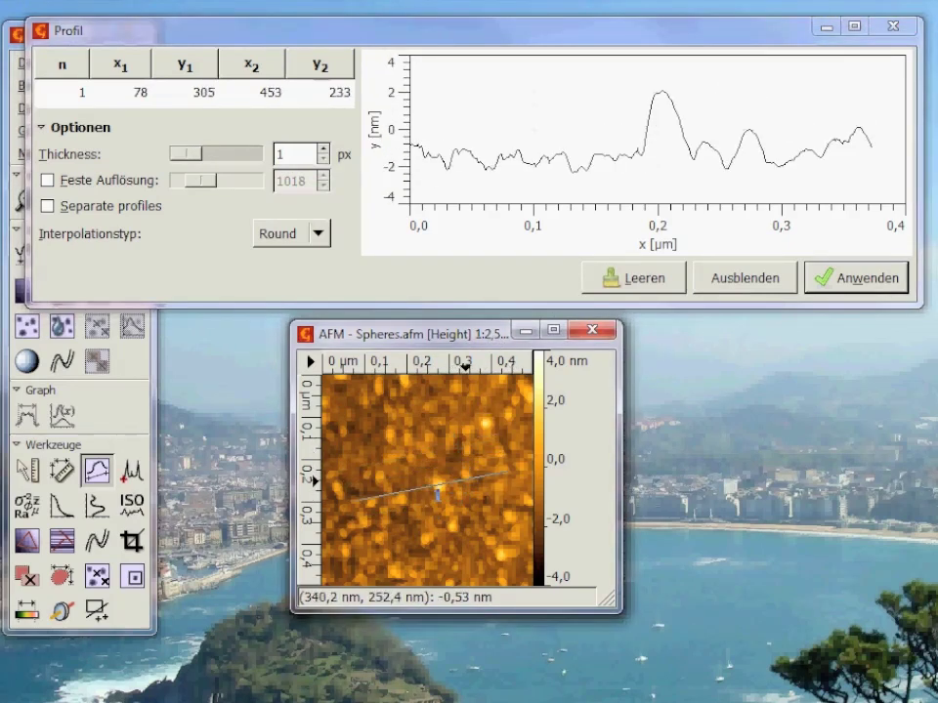
key(alt+Tab)
key(Up)
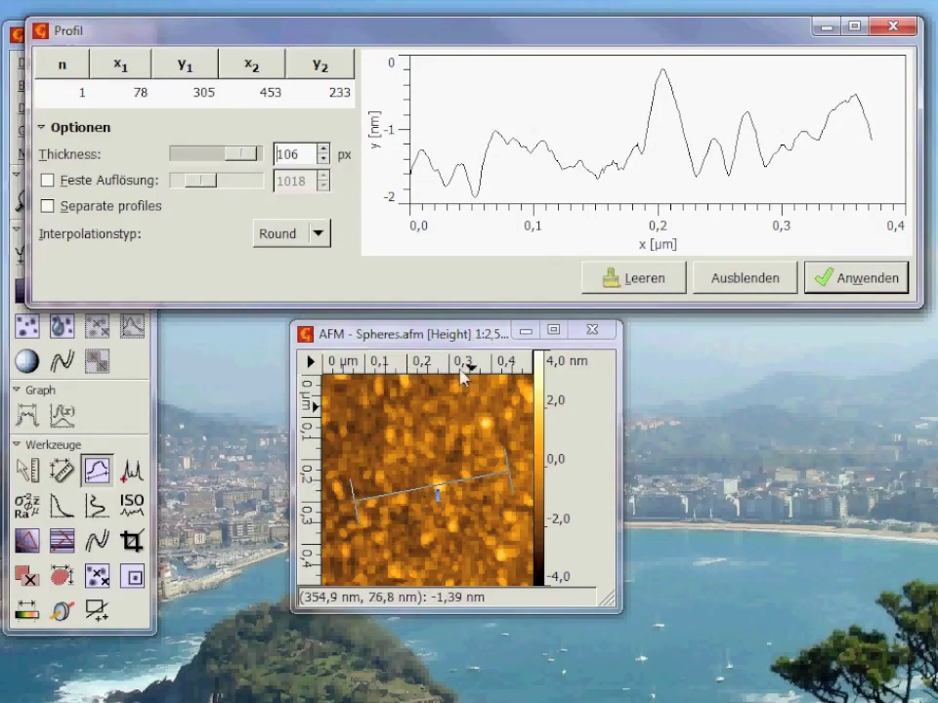
scroll(323, 162, down, 8)
scroll(323, 161, down, 10)
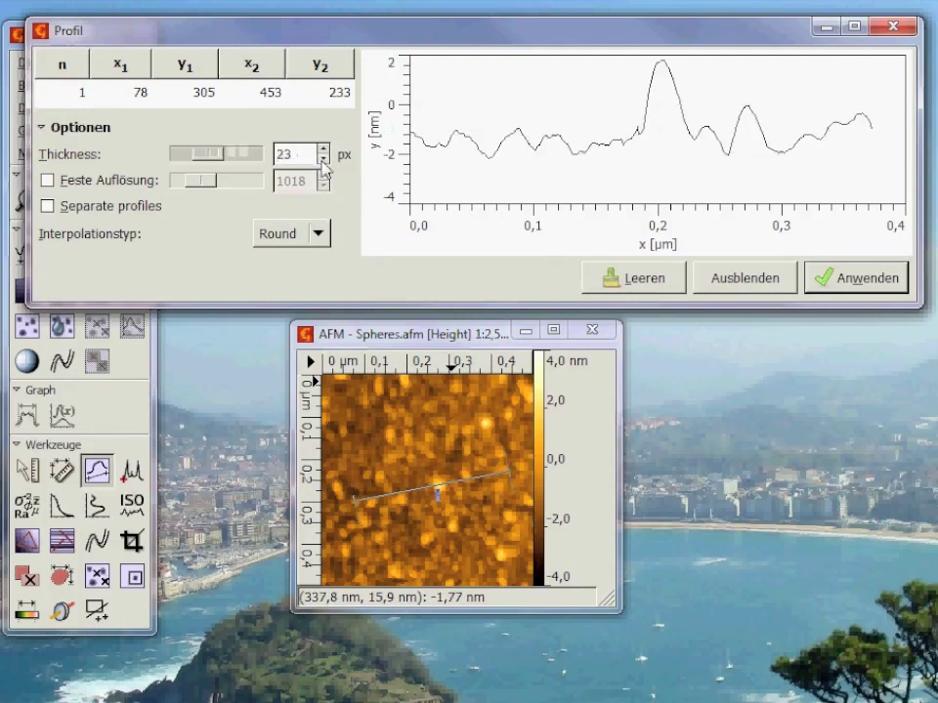
Turn the profile into a graph, clear the line, hide the Profil tool, and arrange windows.
click(896, 293)
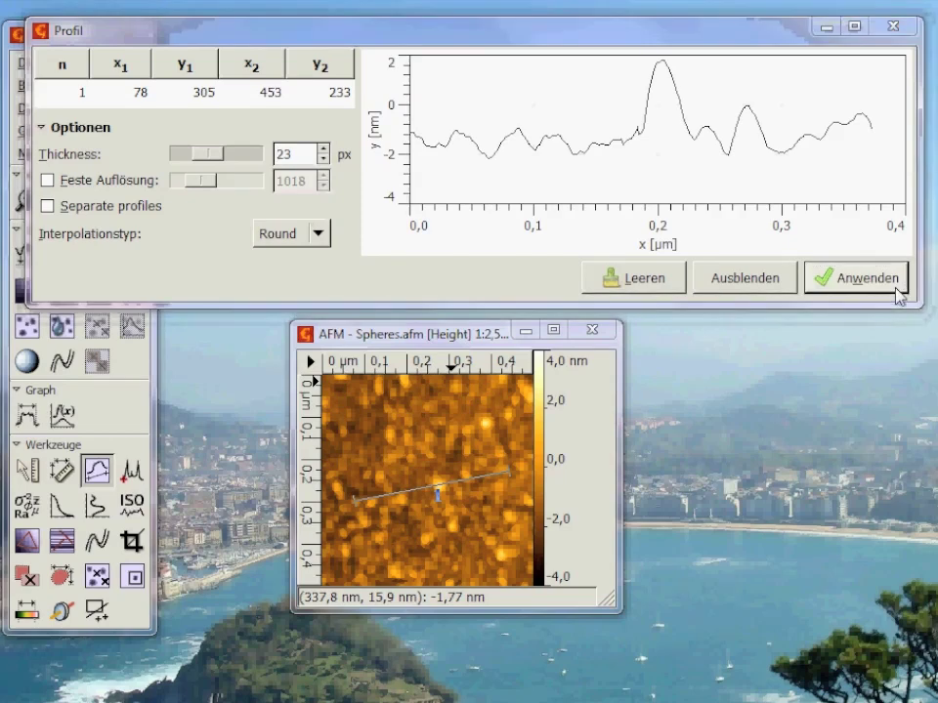
drag(910, 163, 575, 220)
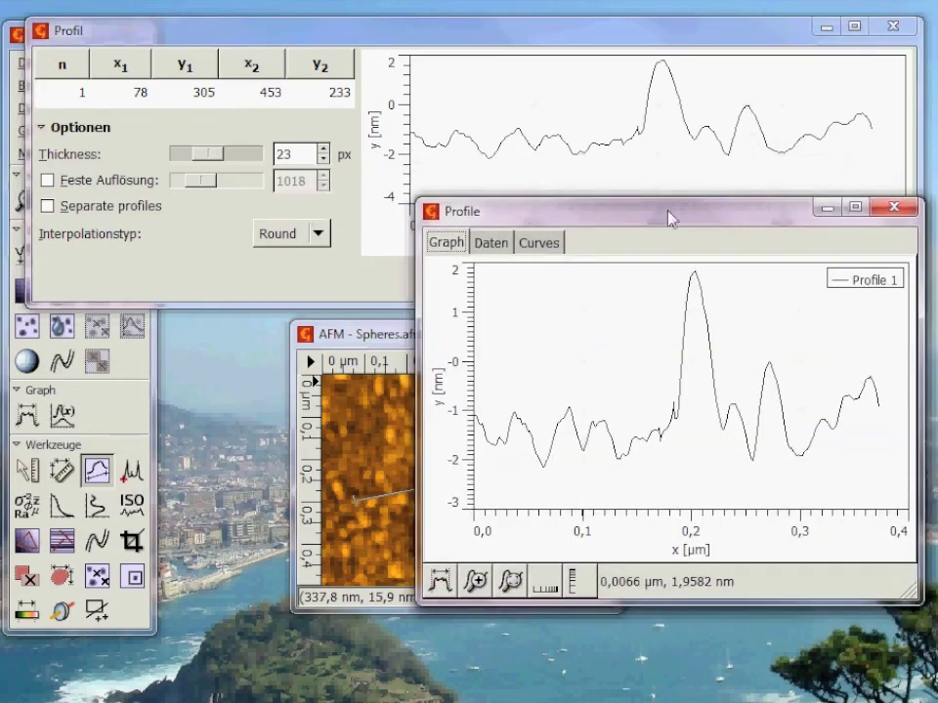
drag(670, 215, 872, 332)
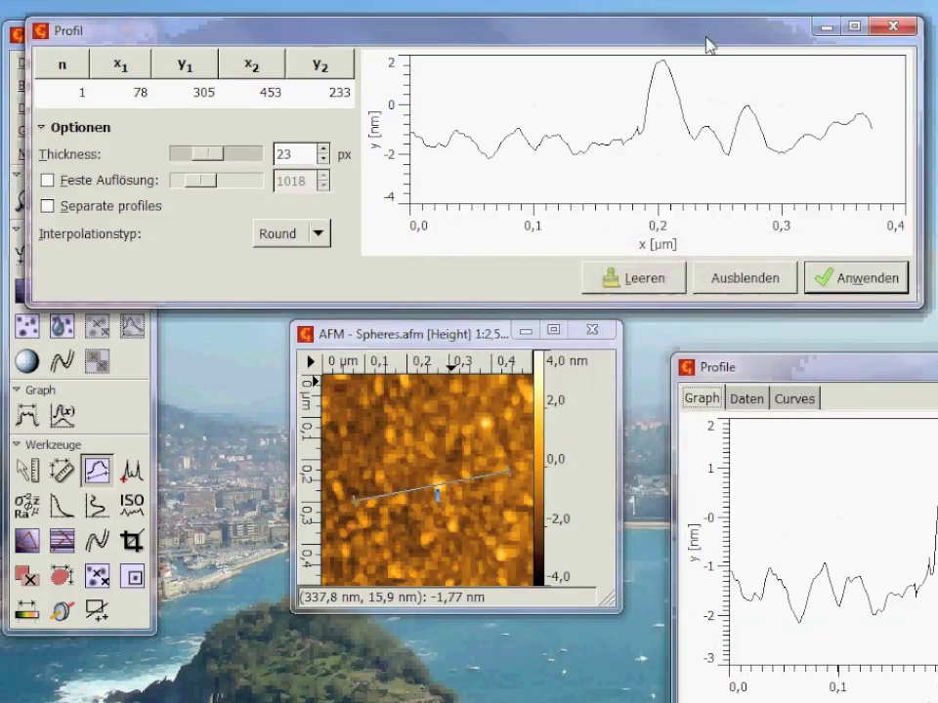
click(646, 281)
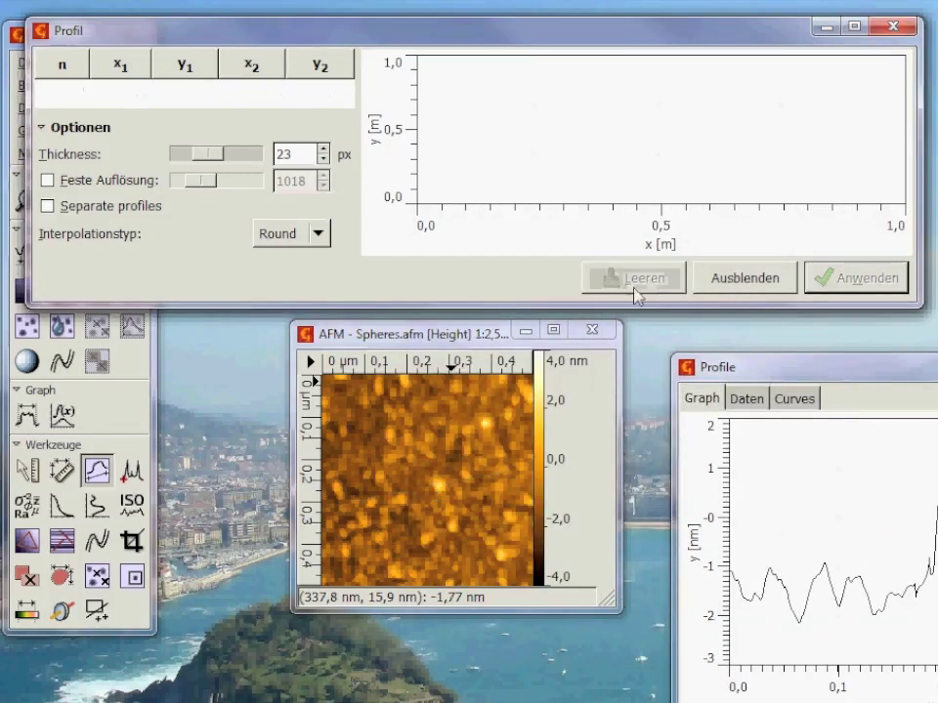
click(734, 286)
drag(779, 371, 425, 64)
click(603, 502)
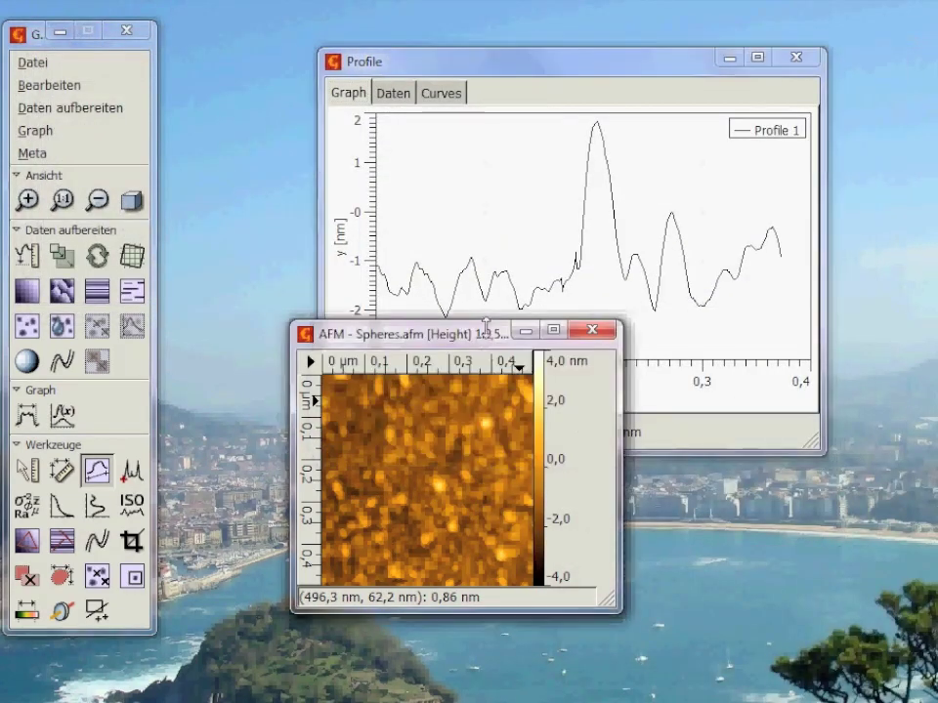
drag(433, 347, 329, 374)
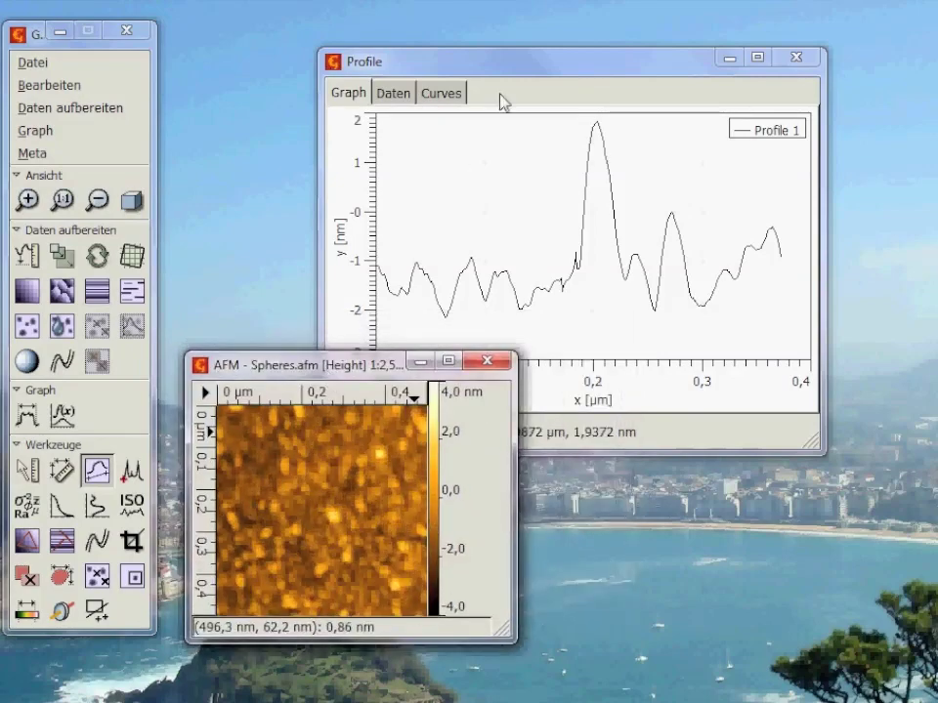
drag(544, 73, 761, 64)
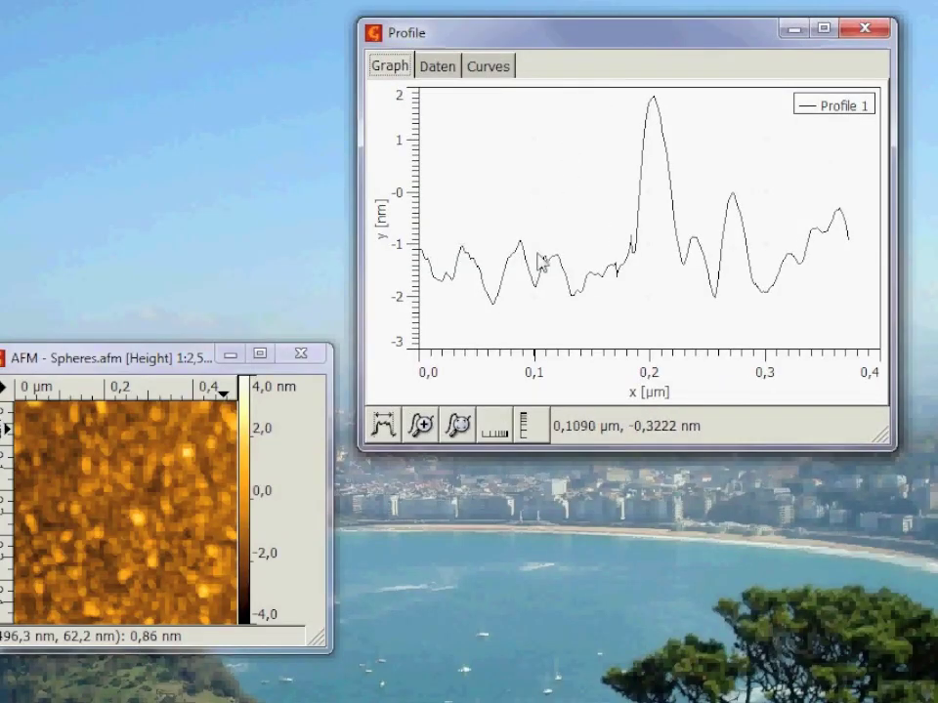
Try logarithmic x and y axes, revert to linear, and export the graph as bitmap abc.png.
click(498, 428)
click(498, 430)
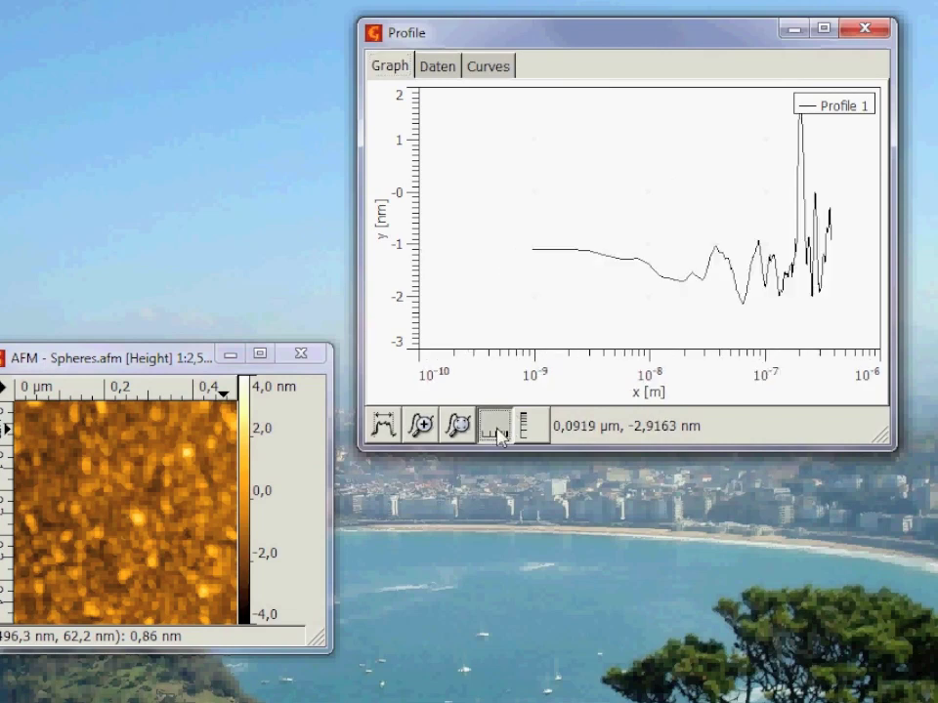
click(530, 430)
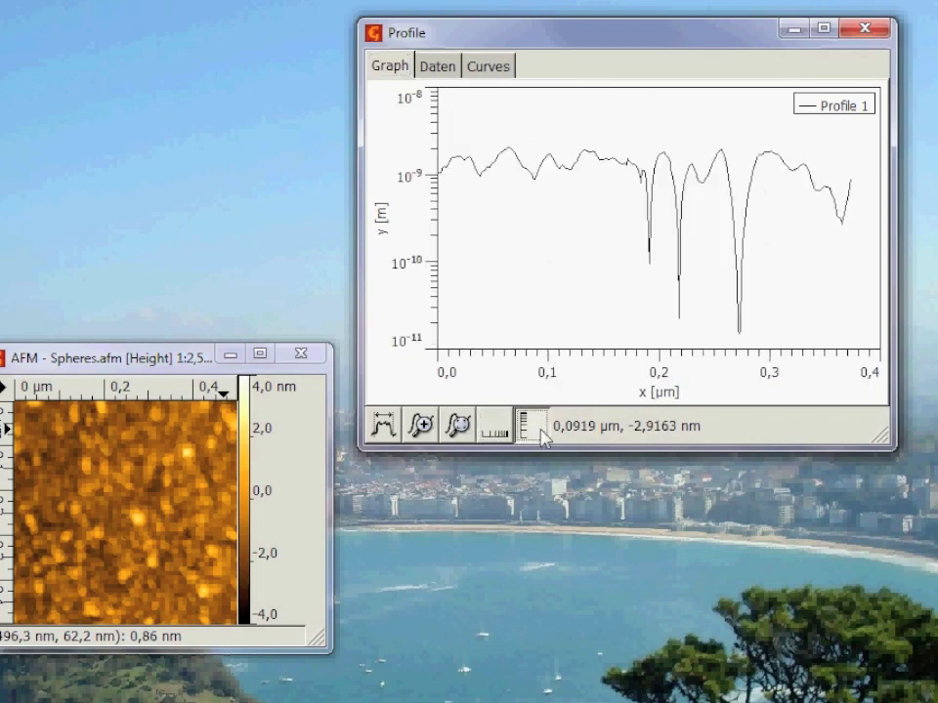
click(540, 432)
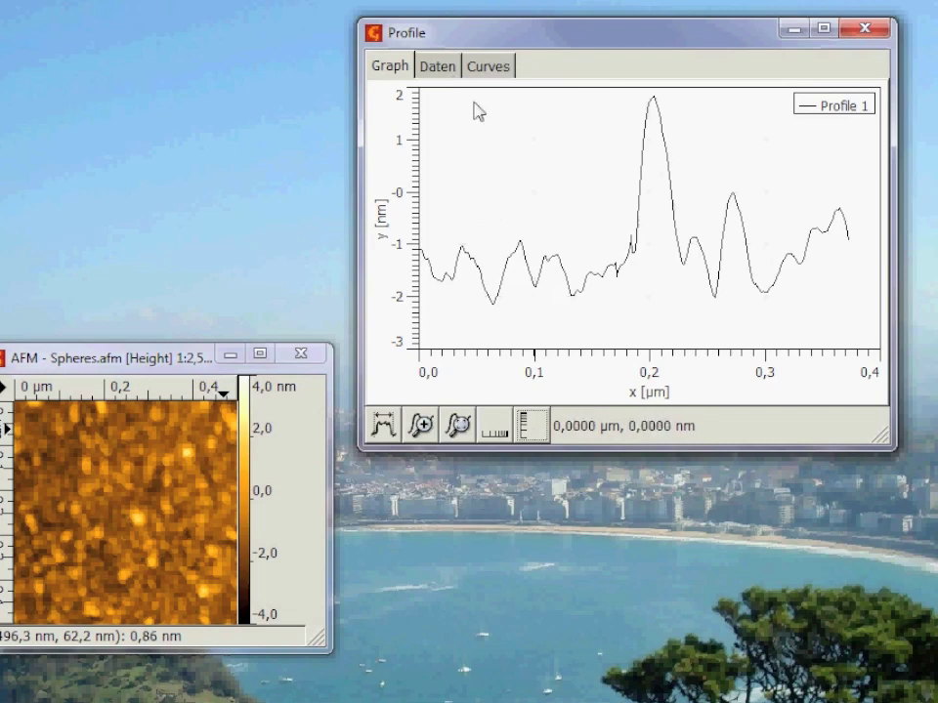
right_click(496, 168)
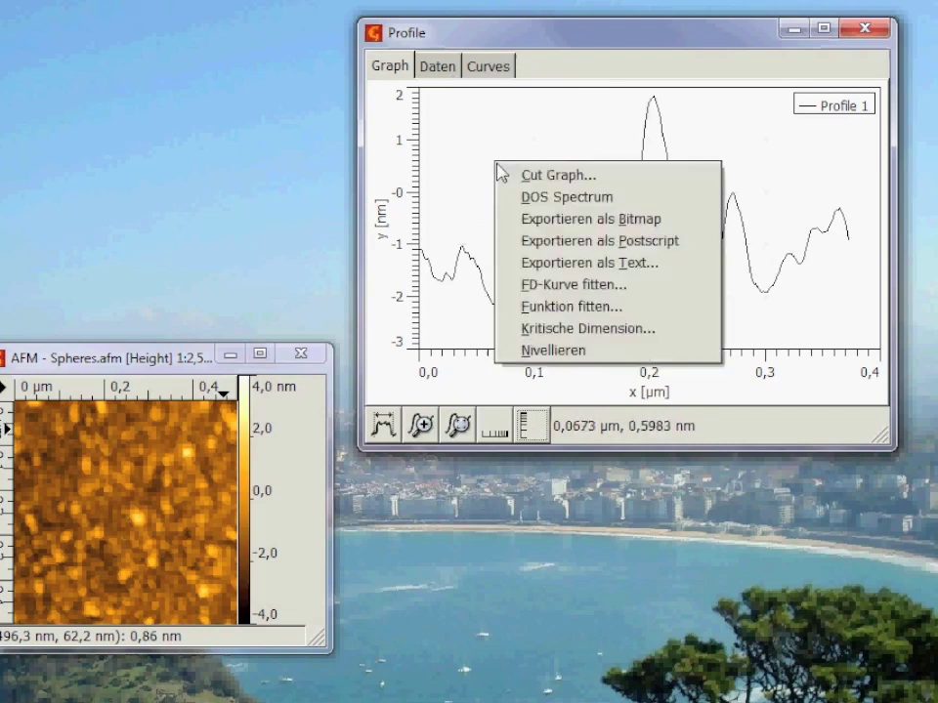
click(691, 223)
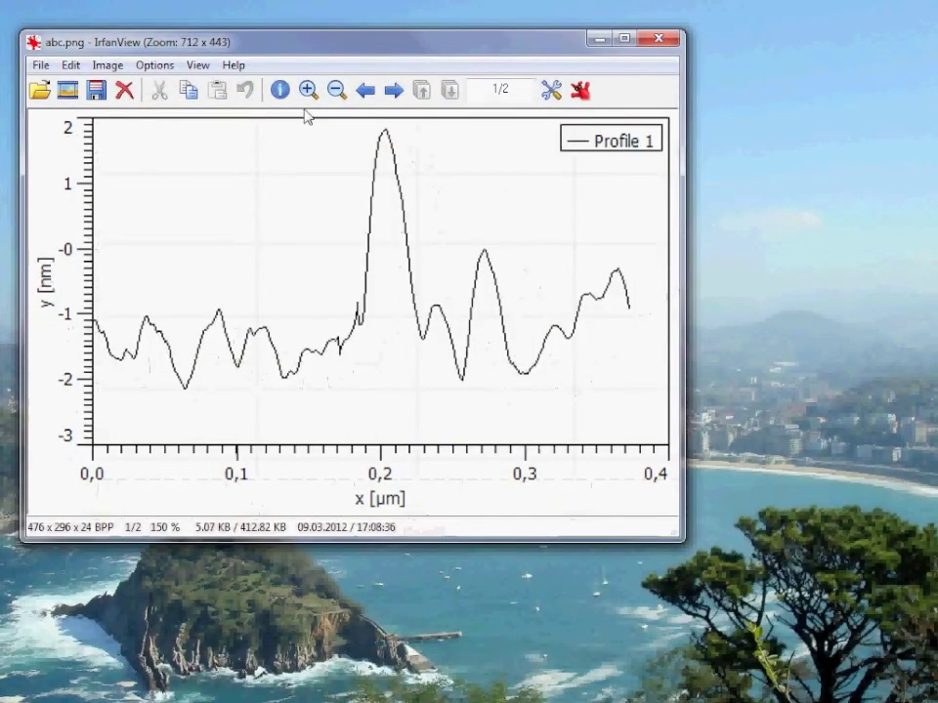
Export the profile graph as plain text abc.txt with labels, units and metadata.
click(659, 41)
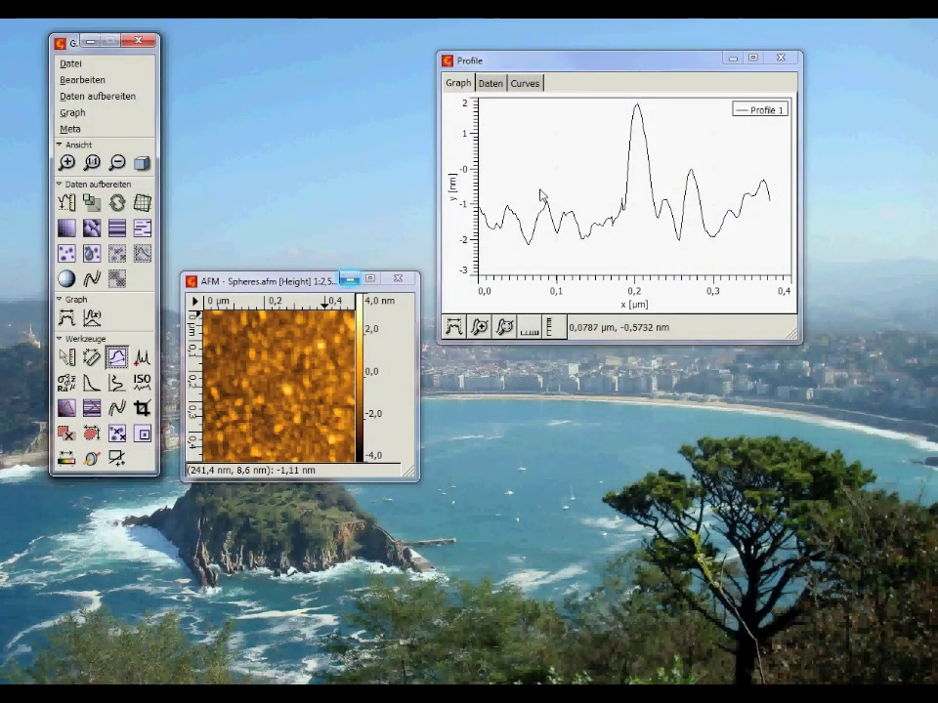
right_click(541, 196)
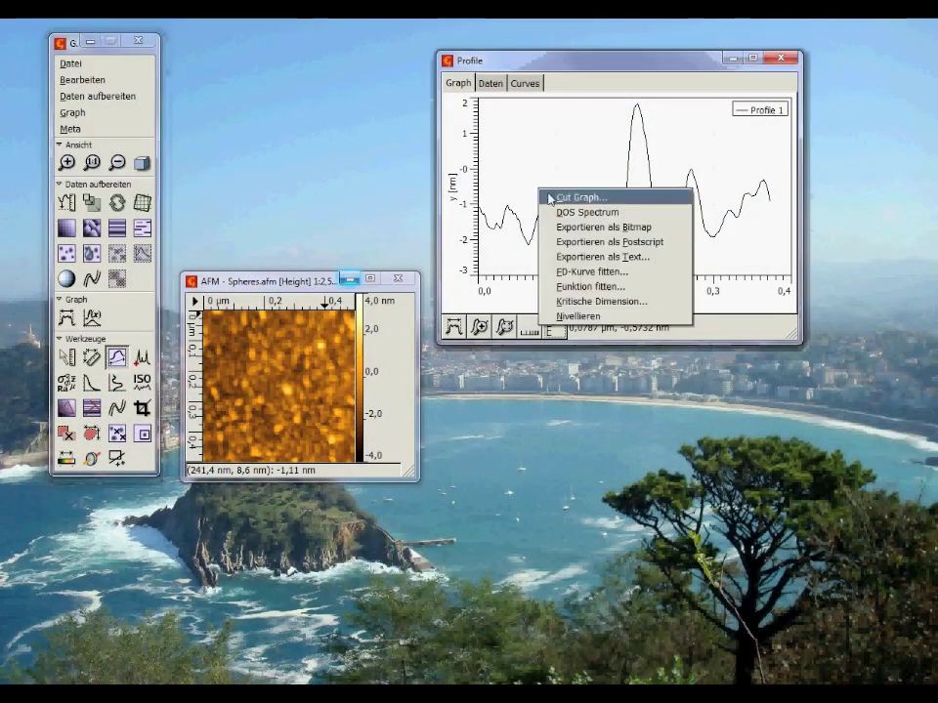
click(663, 259)
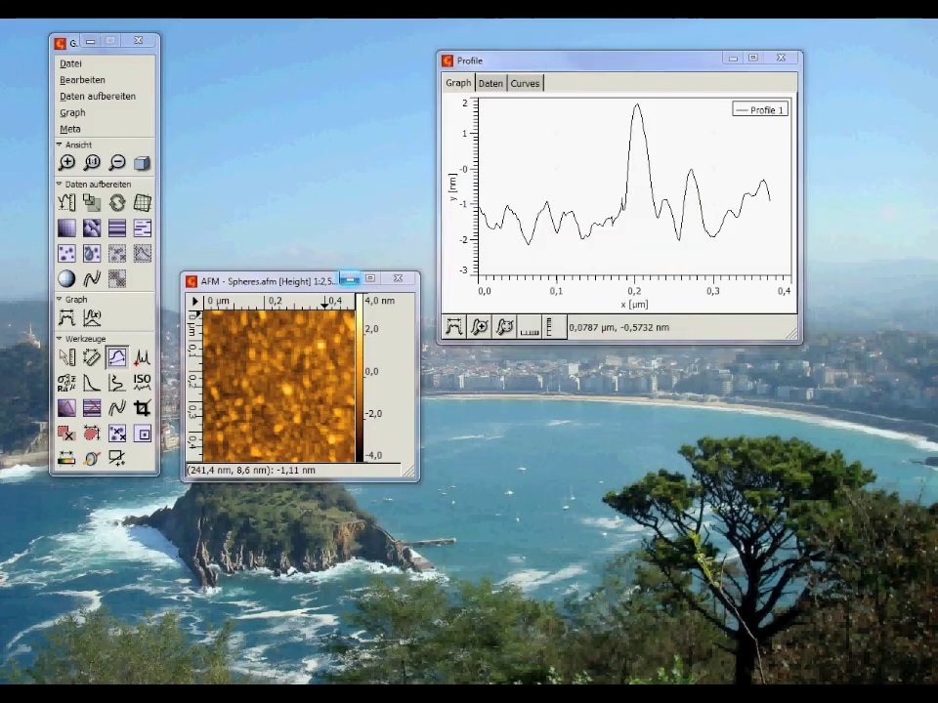
drag(528, 78, 286, 106)
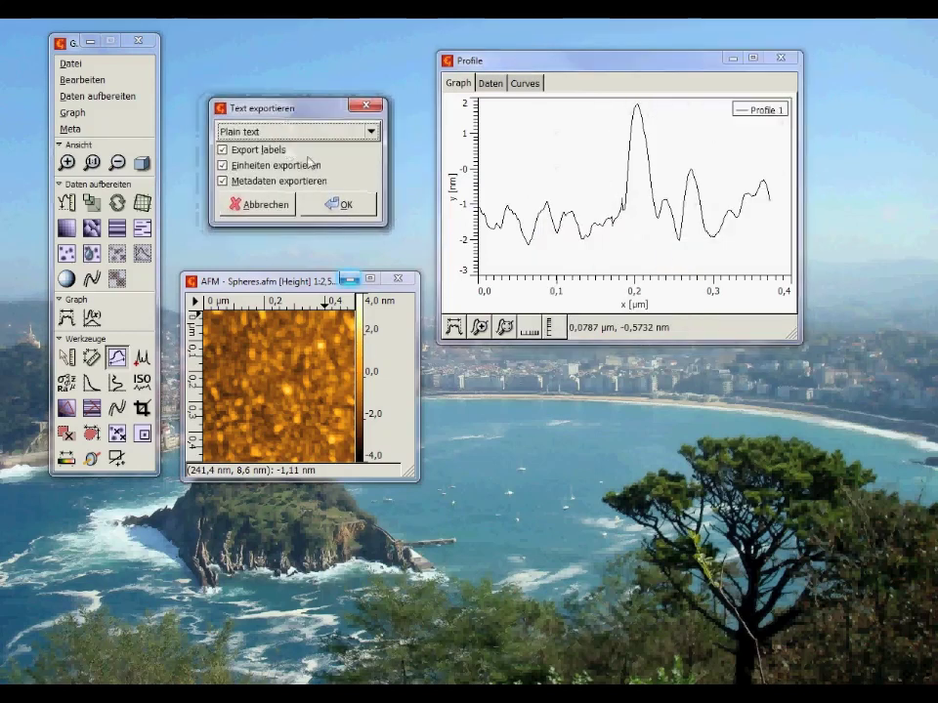
click(349, 131)
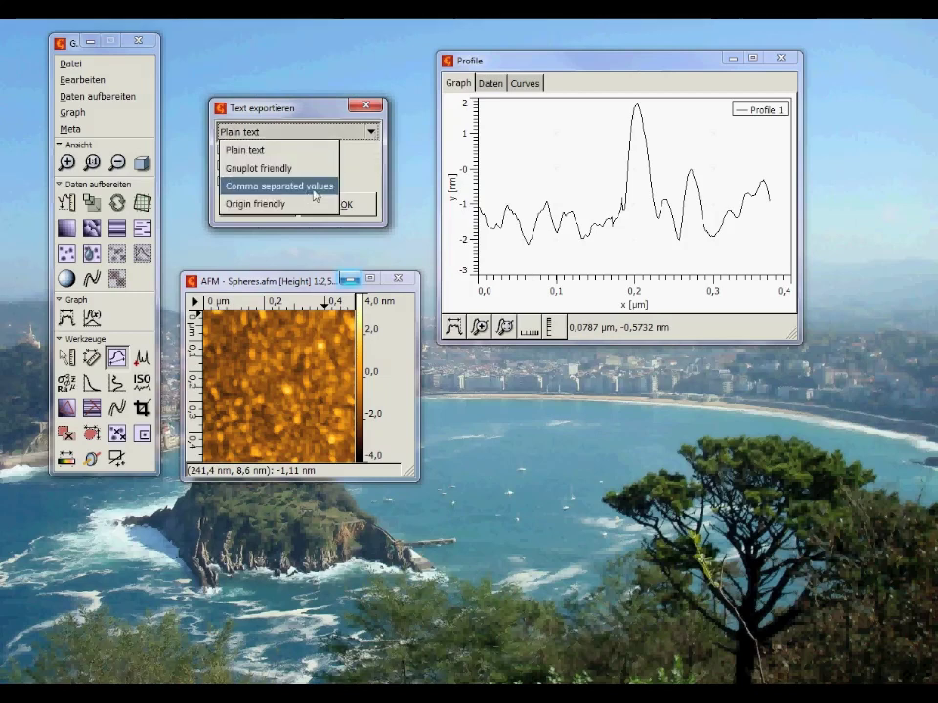
click(250, 150)
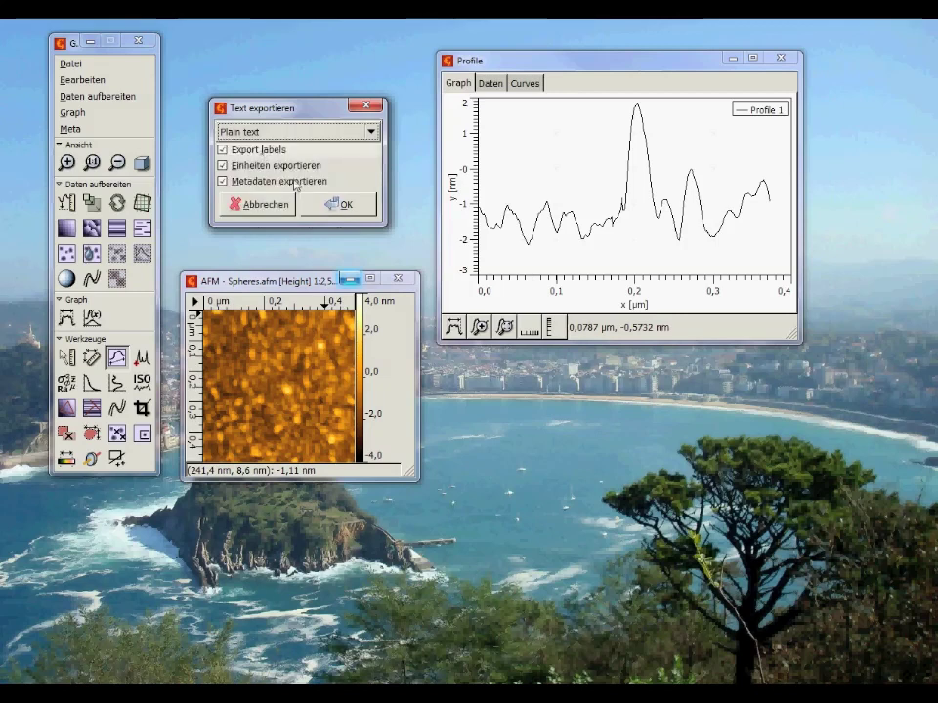
click(342, 205)
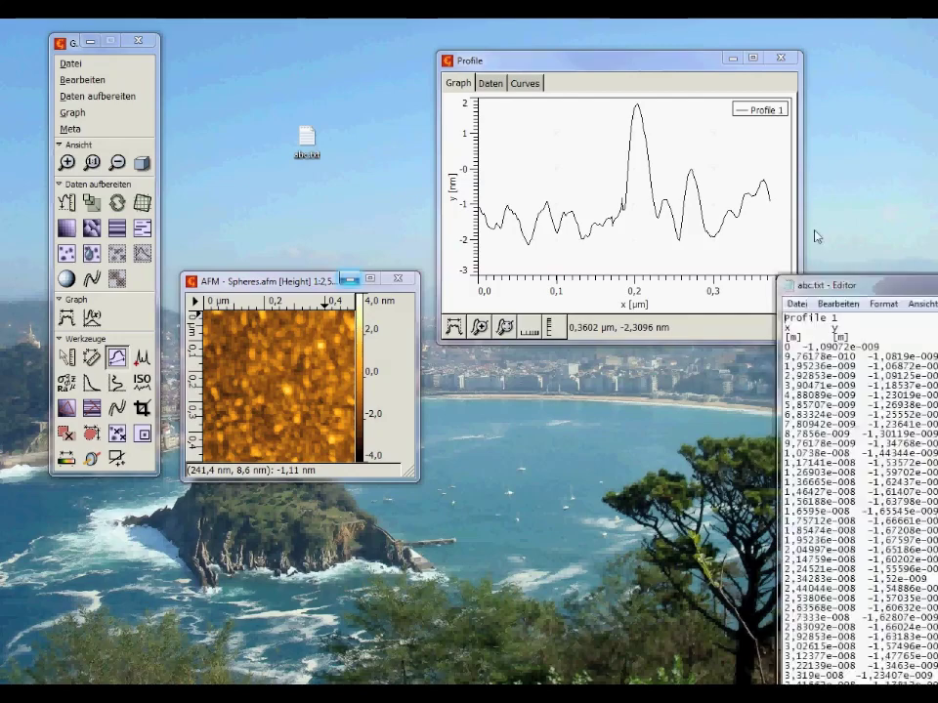
Inspect abc.txt's x and y columns, selecting rows such as 9,76178e-009 to 1,26903e-008.
drag(879, 285, 359, 61)
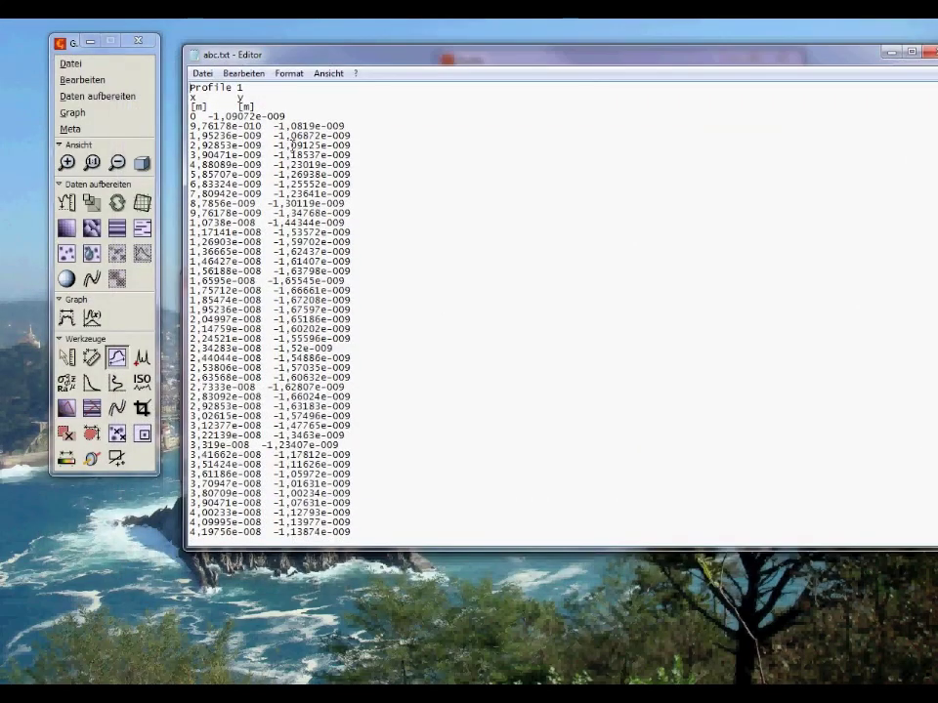
scroll(289, 168, down, 20)
scroll(290, 166, up, 20)
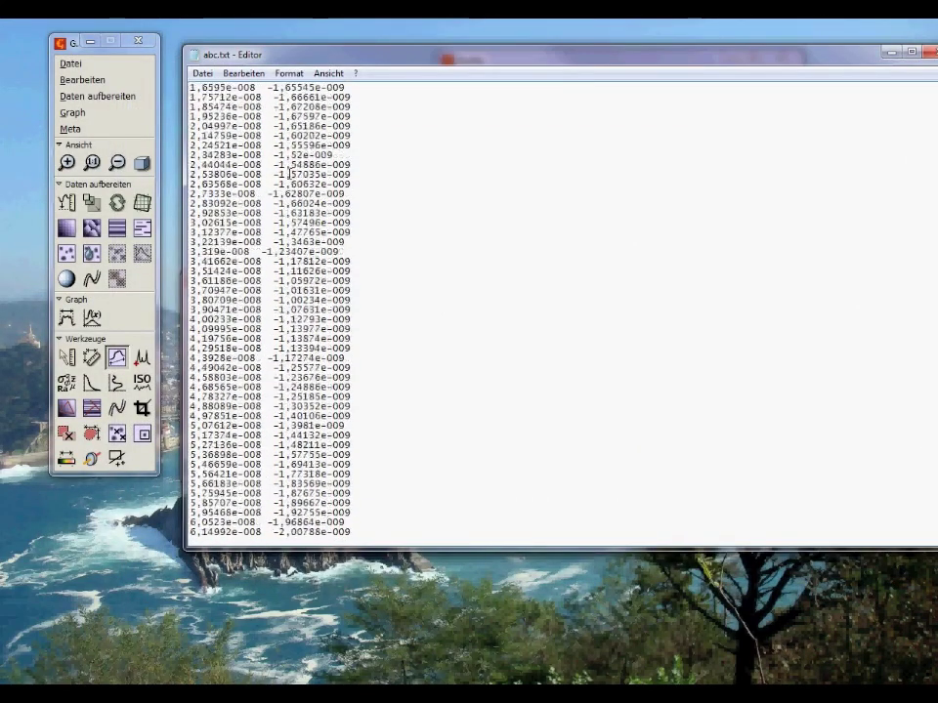
drag(192, 101, 319, 115)
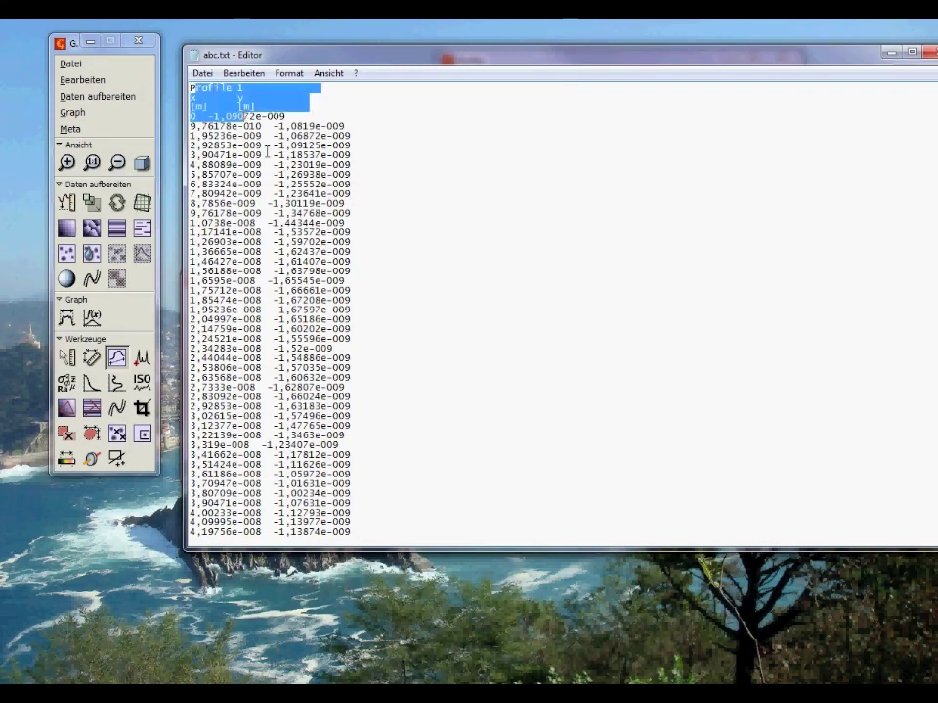
drag(266, 155, 418, 242)
drag(383, 282, 387, 185)
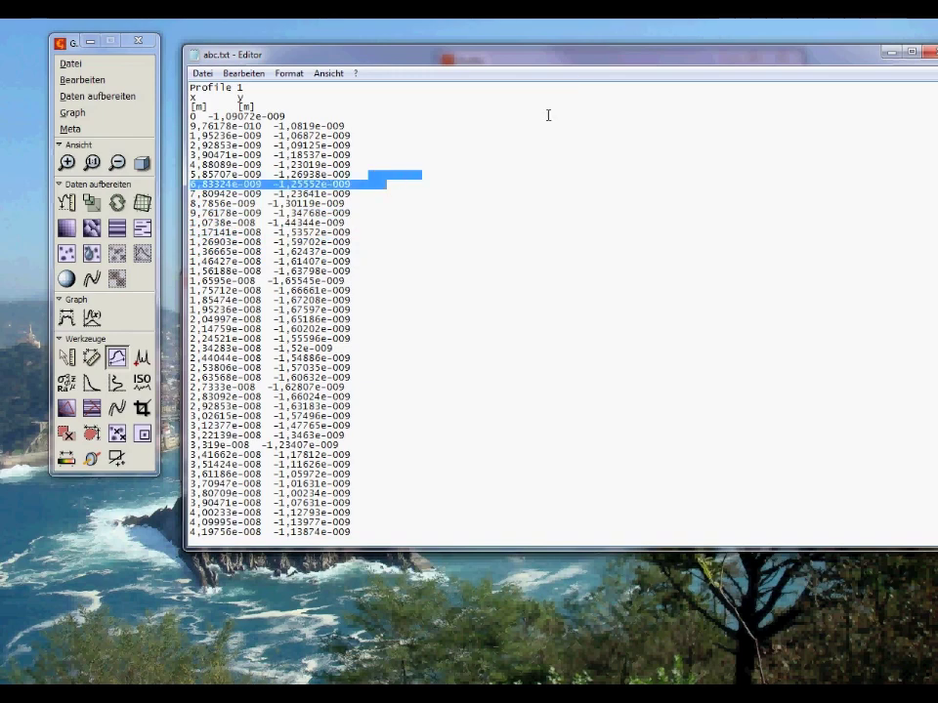
drag(559, 57, 475, 93)
Close Notepad and re-export the profile graph as Gnuplot friendly text.
click(856, 89)
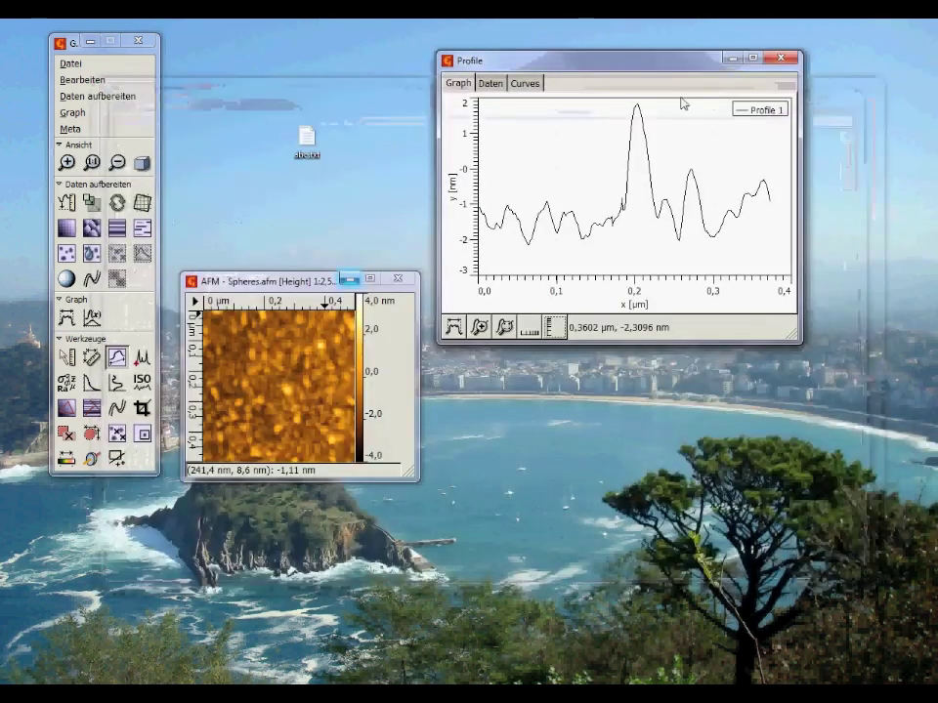
right_click(648, 184)
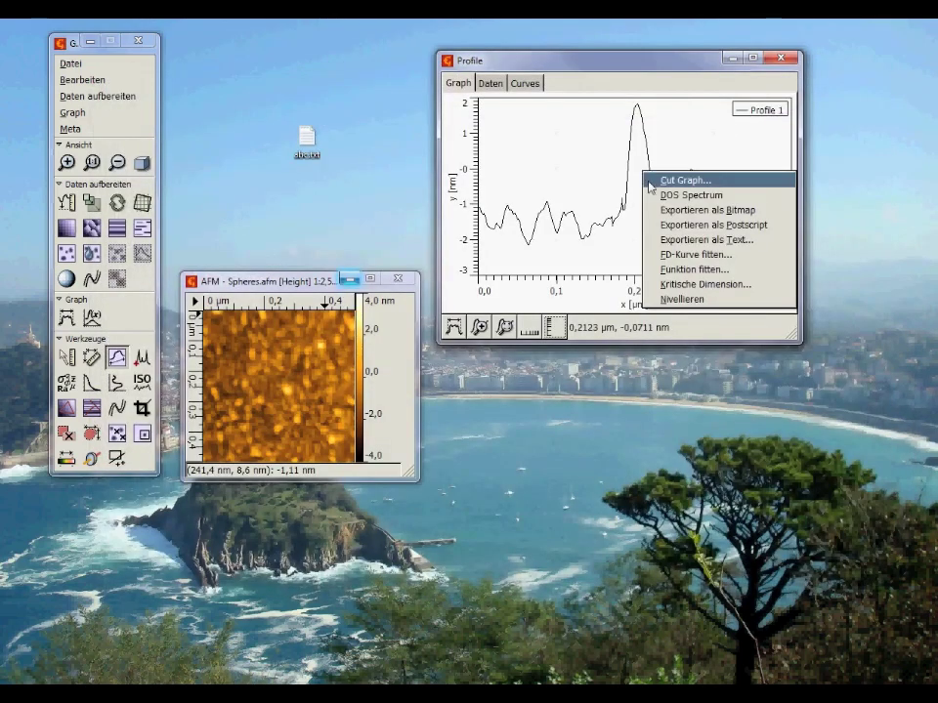
click(774, 242)
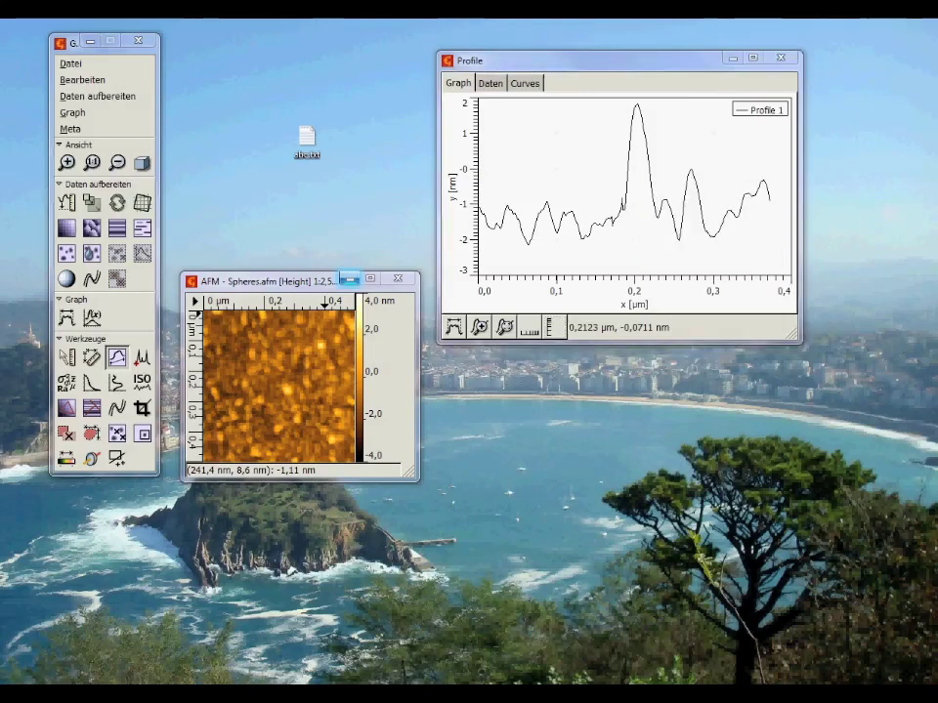
click(689, 153)
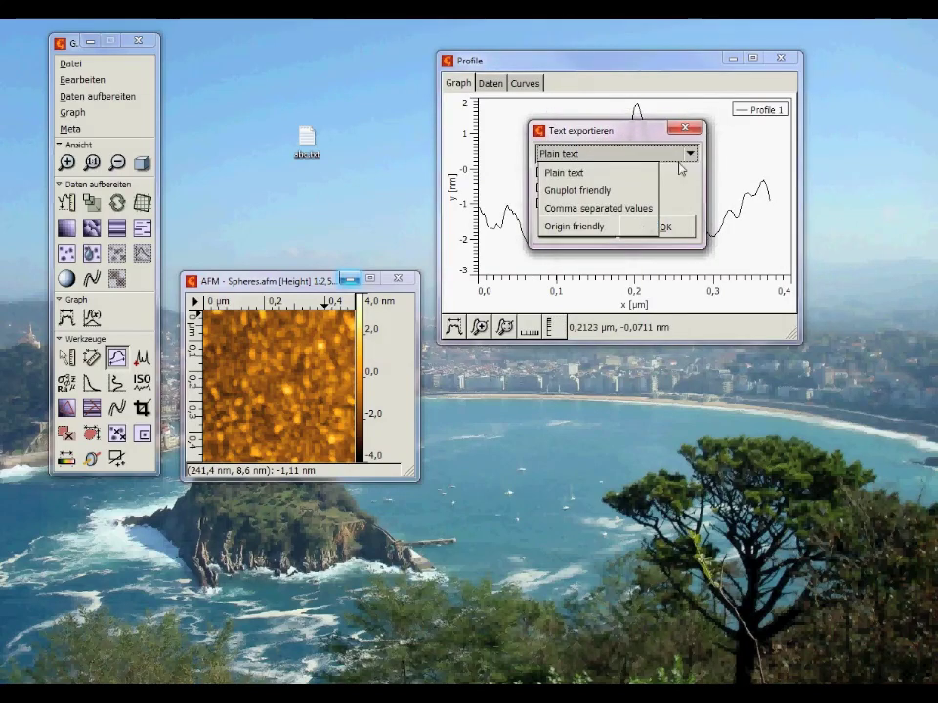
click(622, 194)
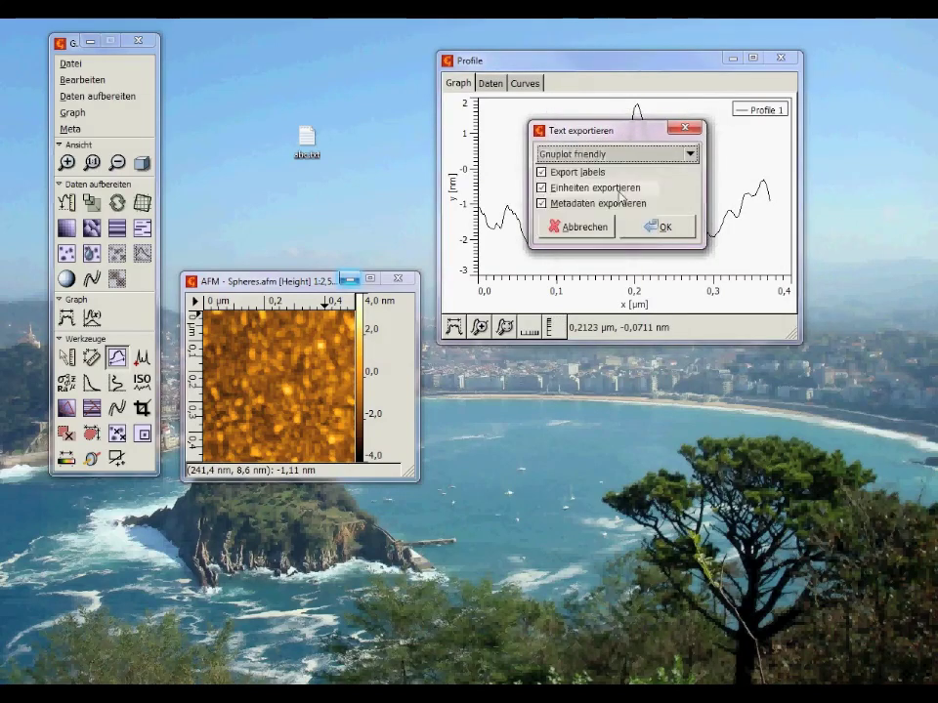
click(660, 228)
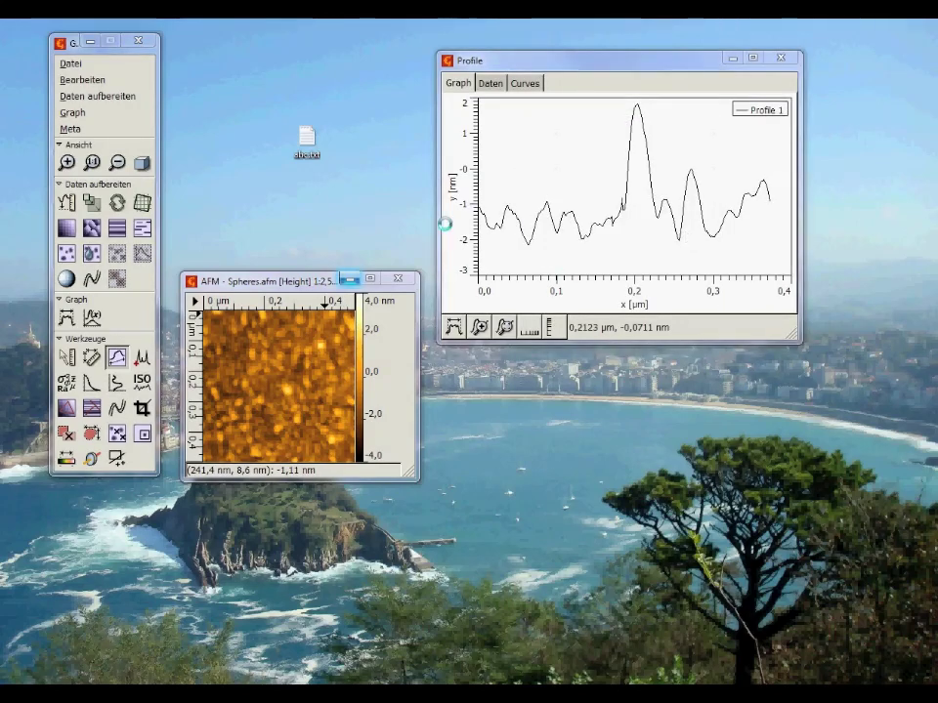
double_click(352, 202)
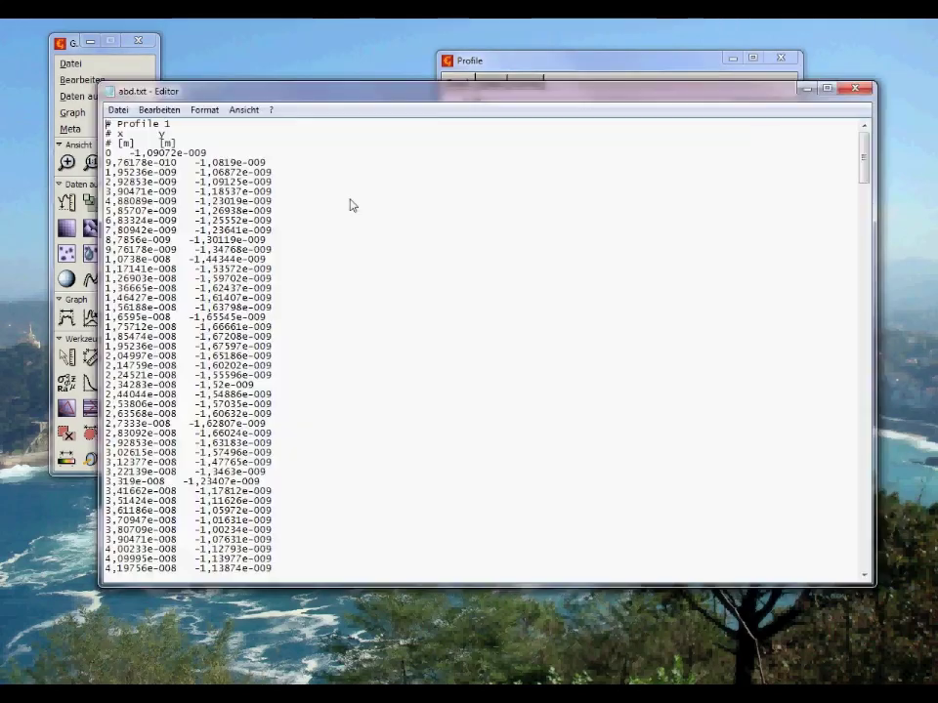
double_click(225, 80)
drag(293, 153, 410, 293)
click(286, 193)
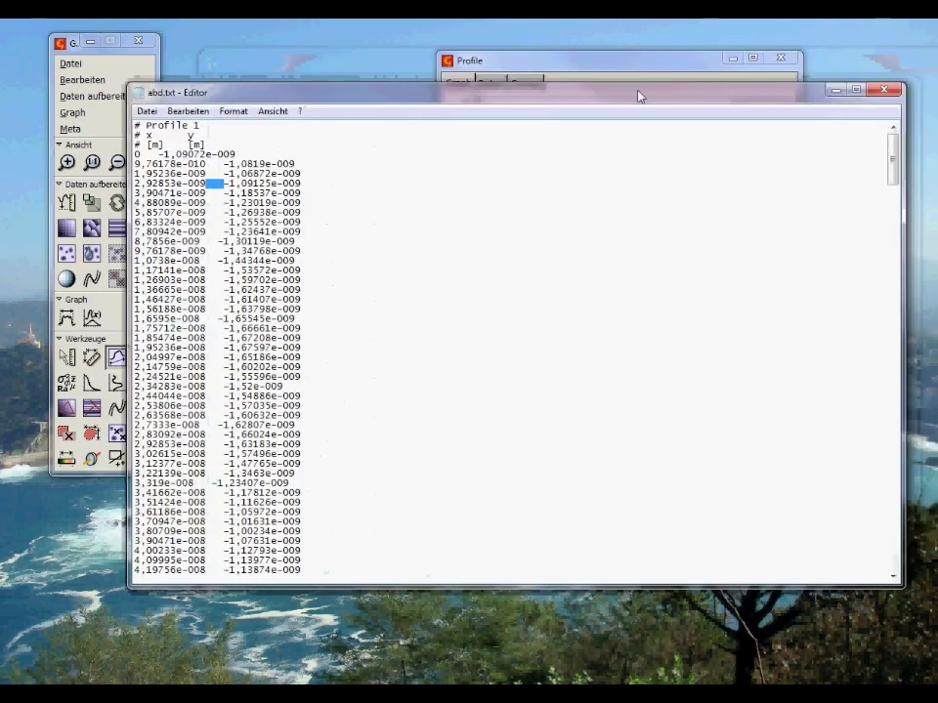
key(alt+F4)
Export the profile graph via Exportieren als Text in Comma separated values format.
right_click(582, 151)
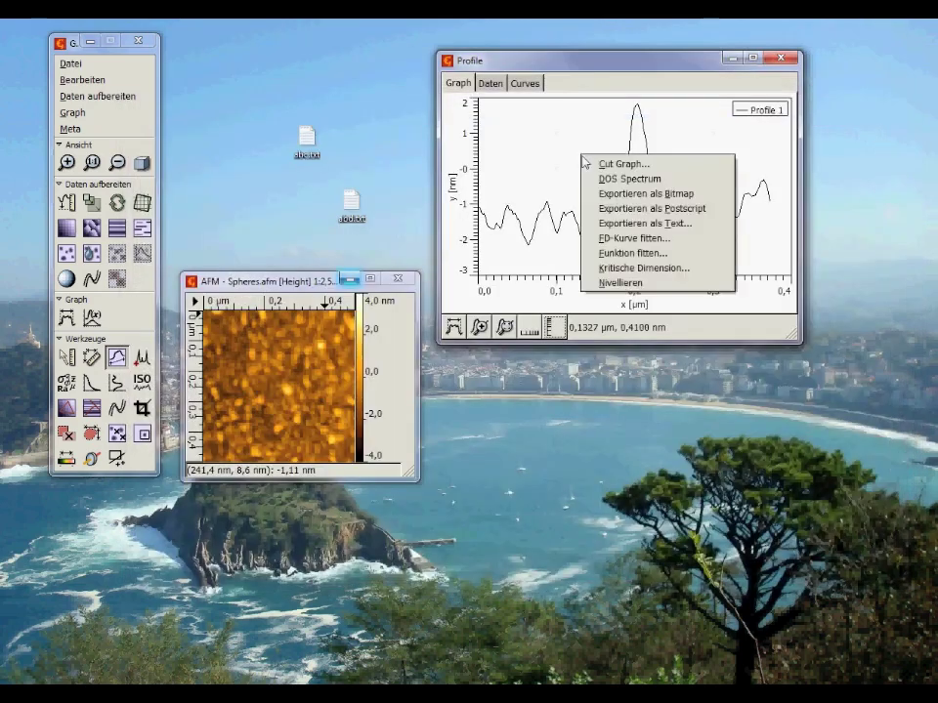
click(710, 226)
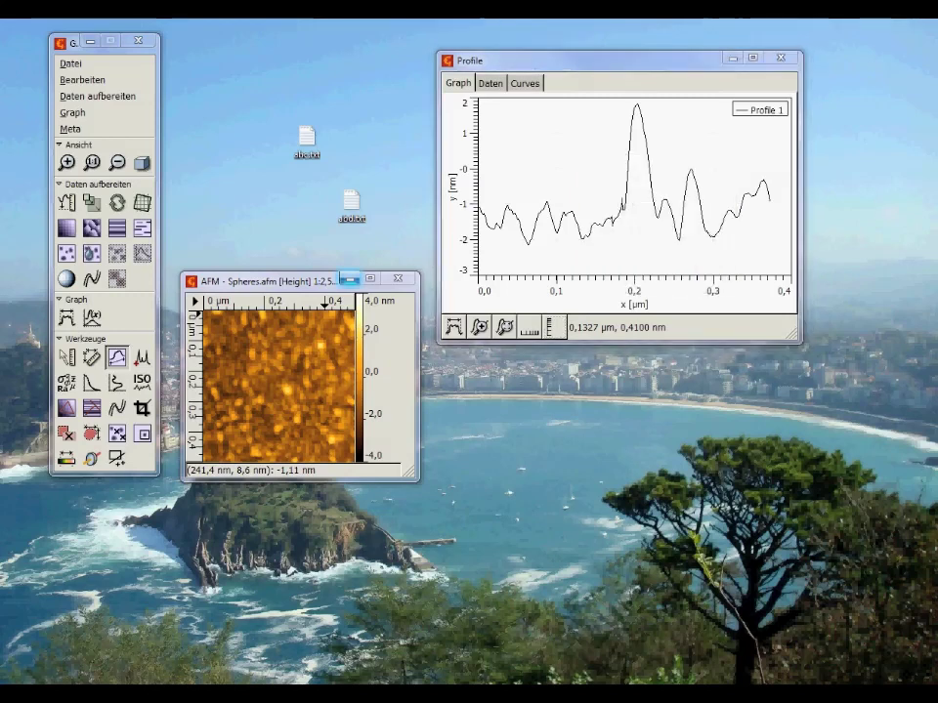
click(637, 199)
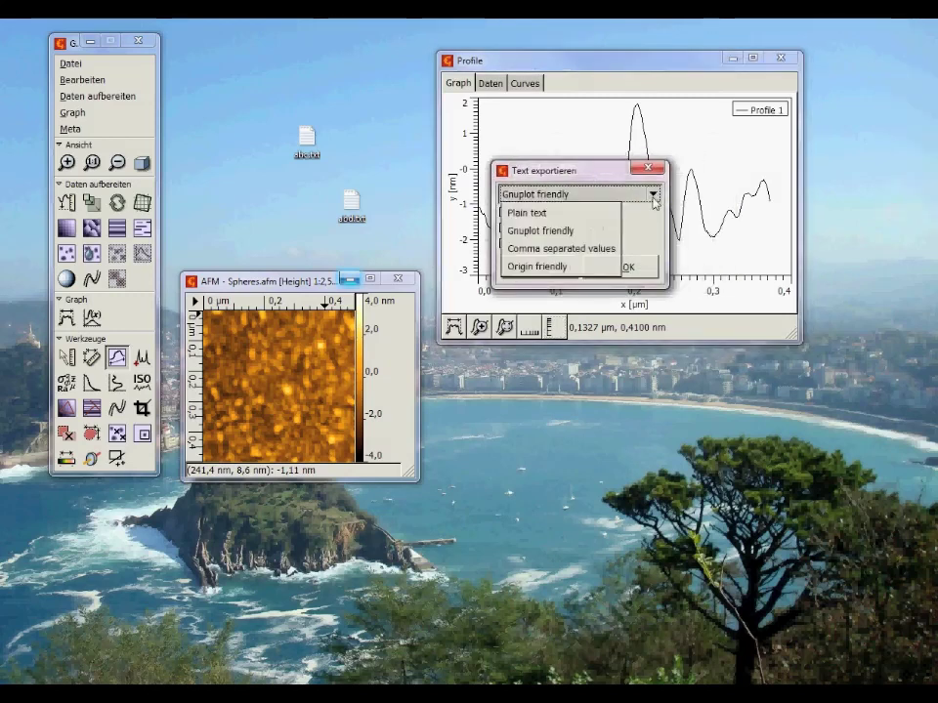
click(614, 249)
click(621, 266)
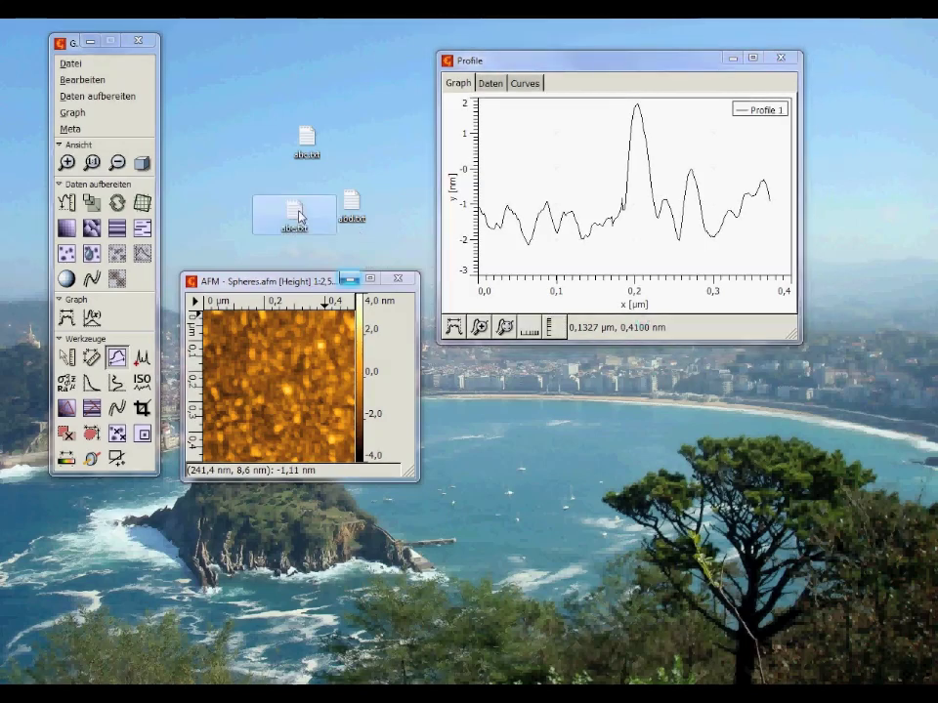
Open abe.txt and examine its data rows and the ';' separators between values.
double_click(297, 214)
drag(379, 99, 456, 70)
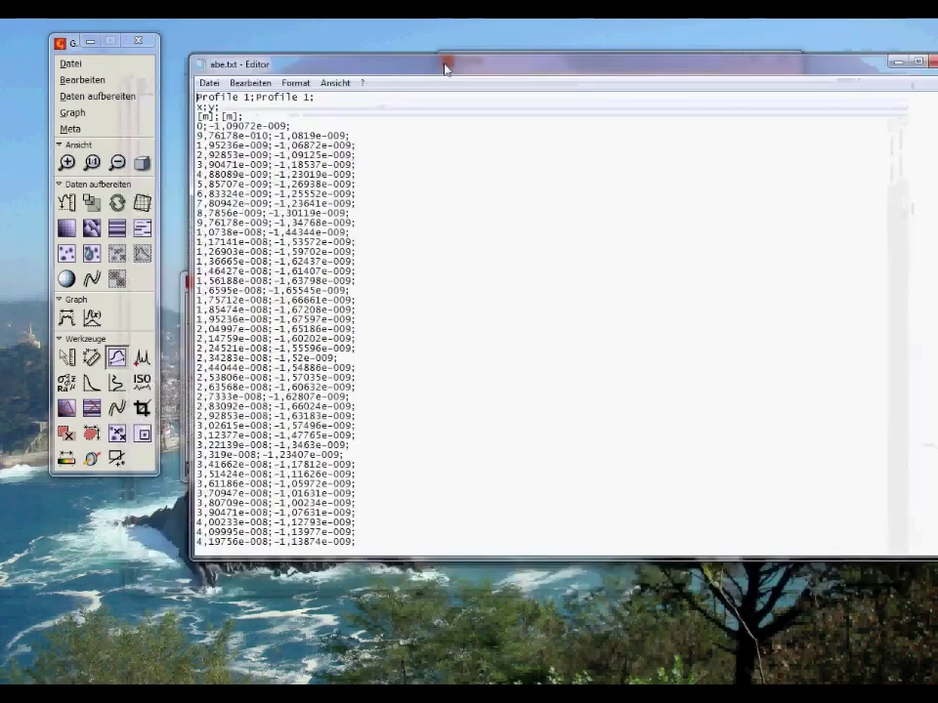
drag(246, 144, 372, 328)
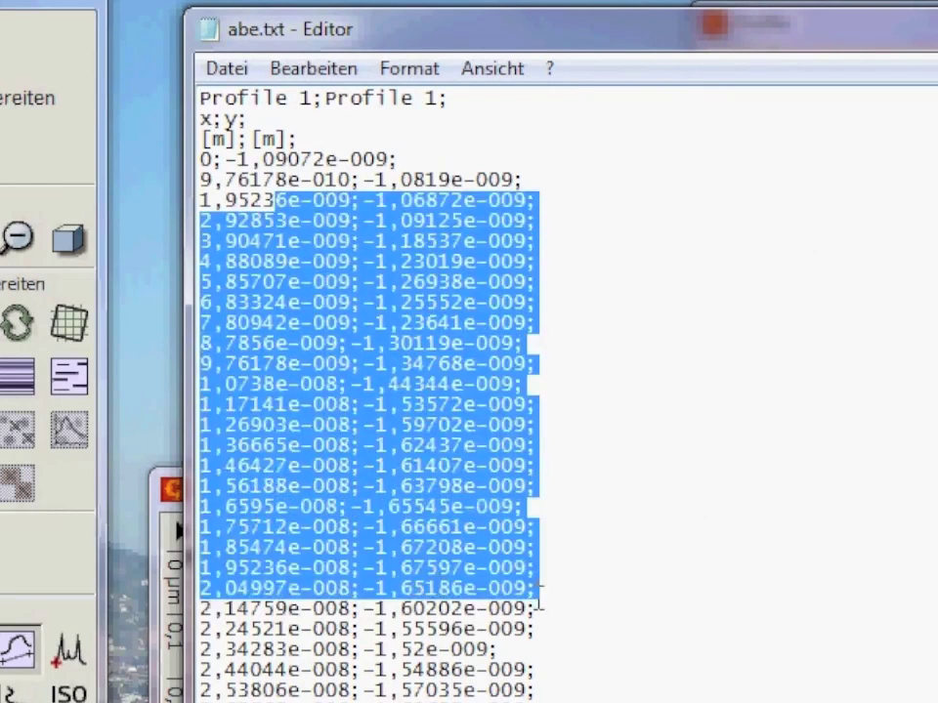
drag(539, 587, 537, 607)
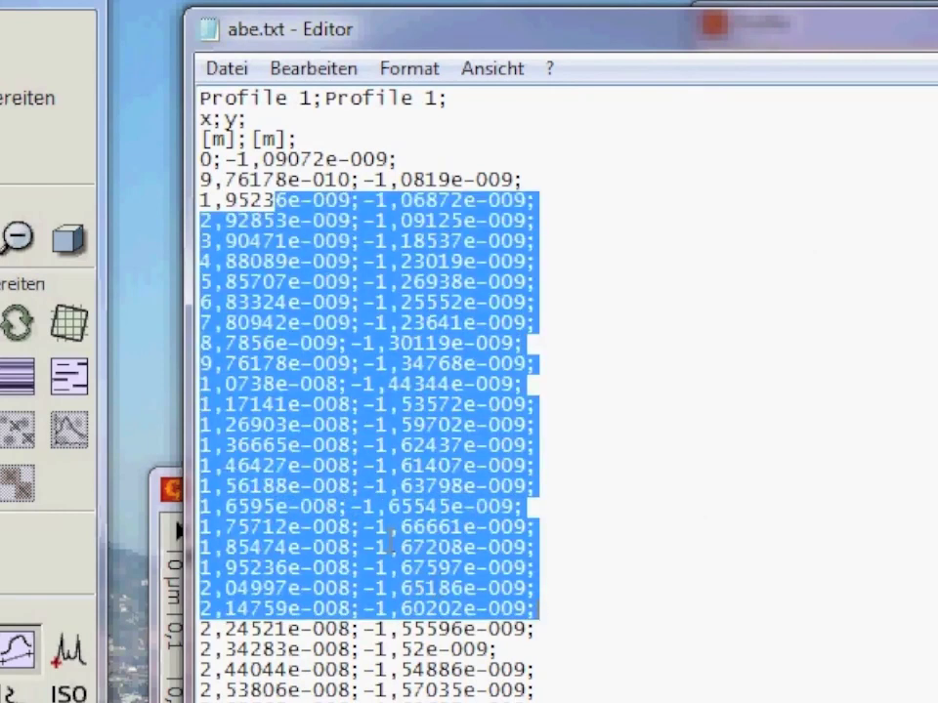
click(410, 557)
drag(351, 220, 362, 221)
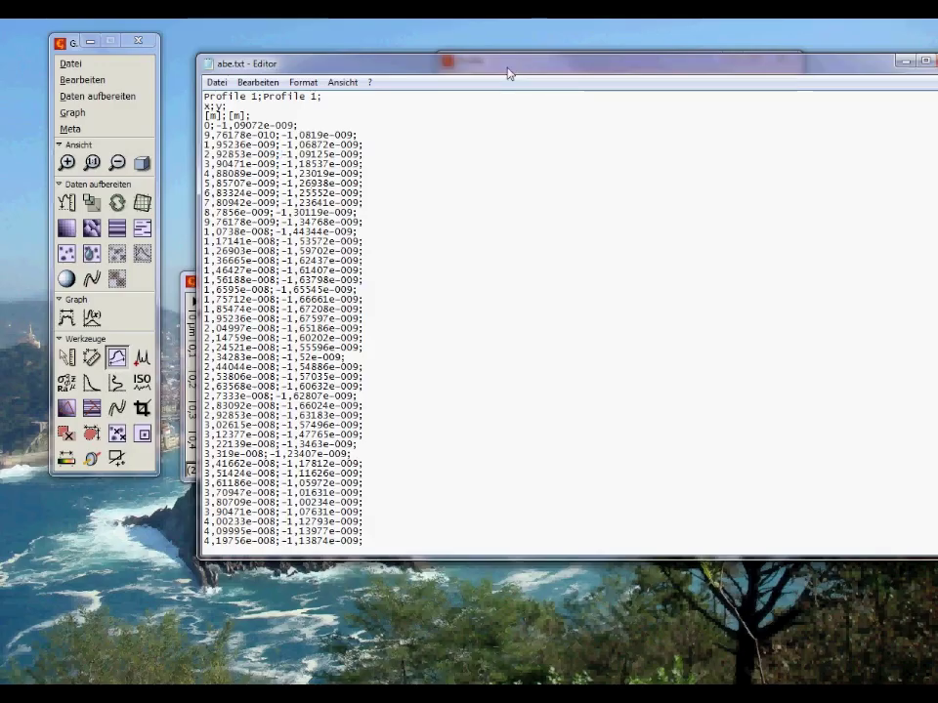
drag(517, 65, 370, 94)
Load abe.txt into Ready Replace, add a ';' to '^t' rule, and run the replacement.
click(817, 95)
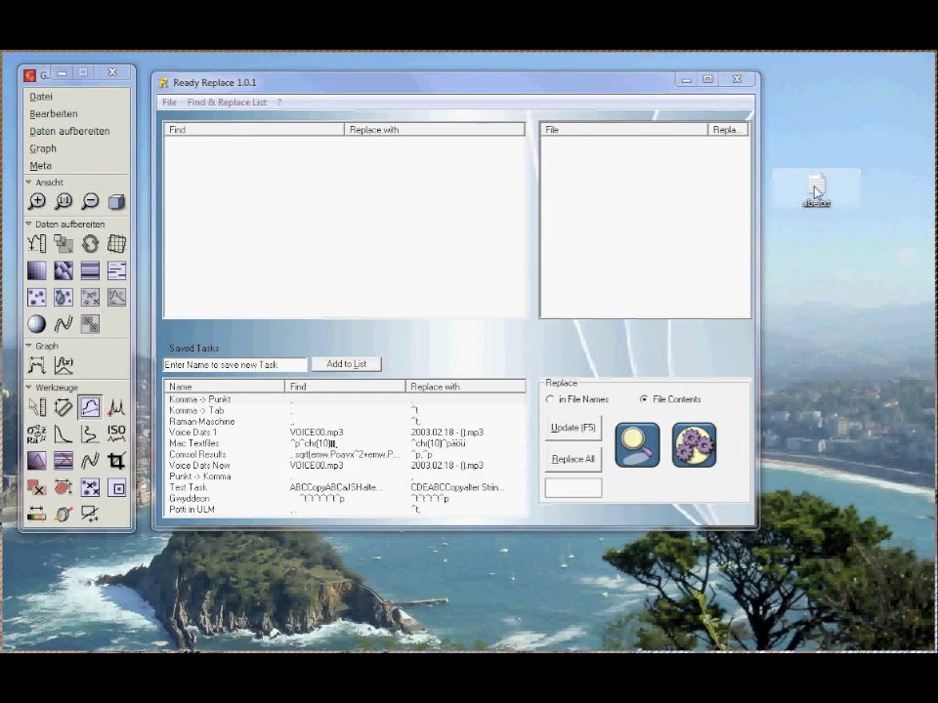
drag(815, 192, 671, 185)
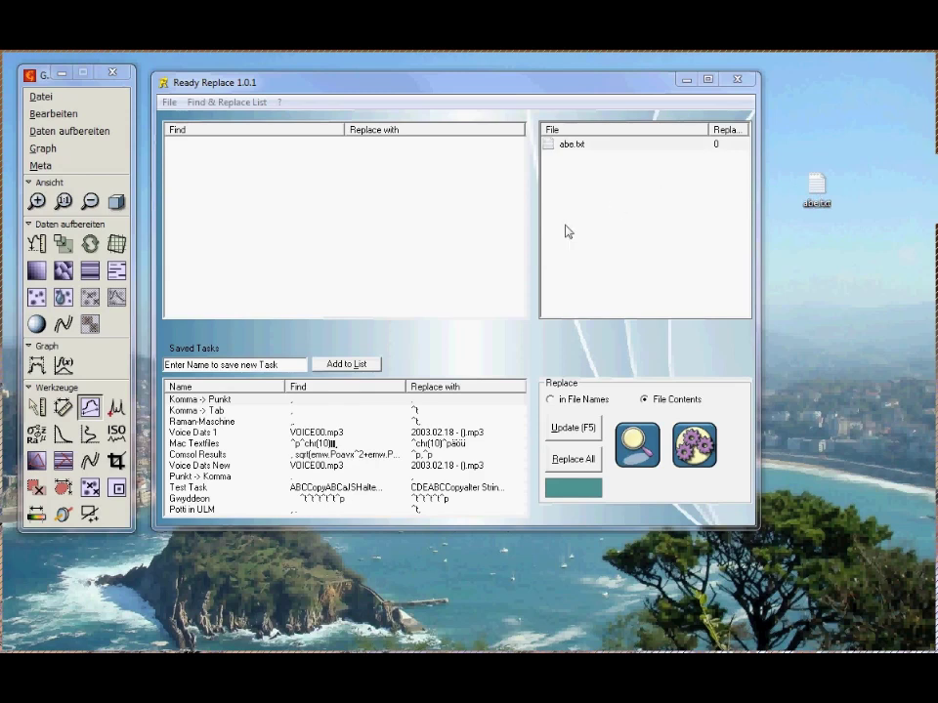
double_click(279, 199)
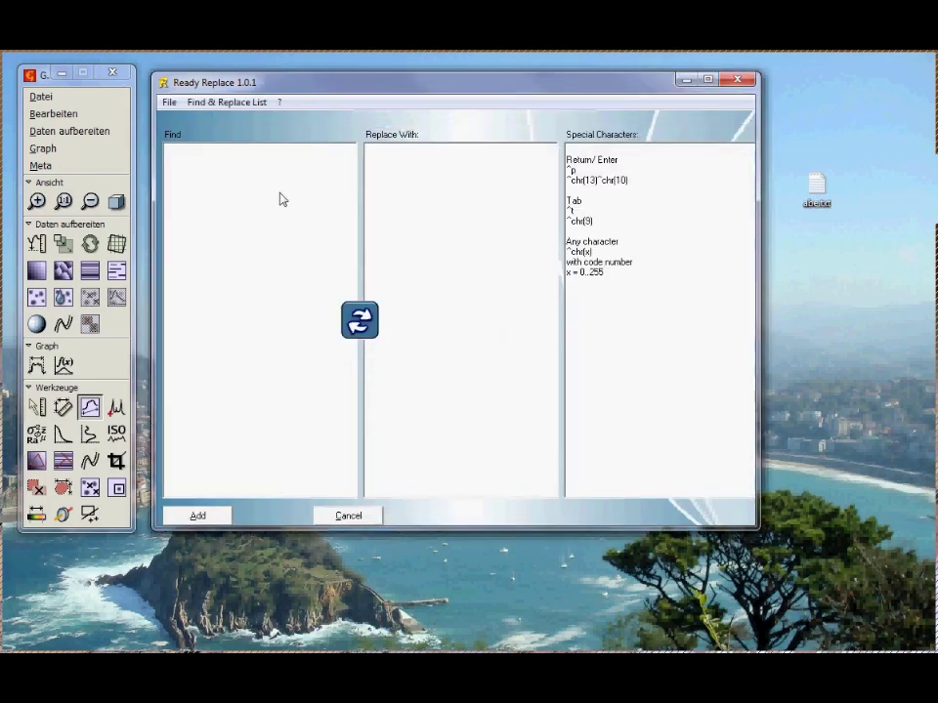
text(;)
click(217, 517)
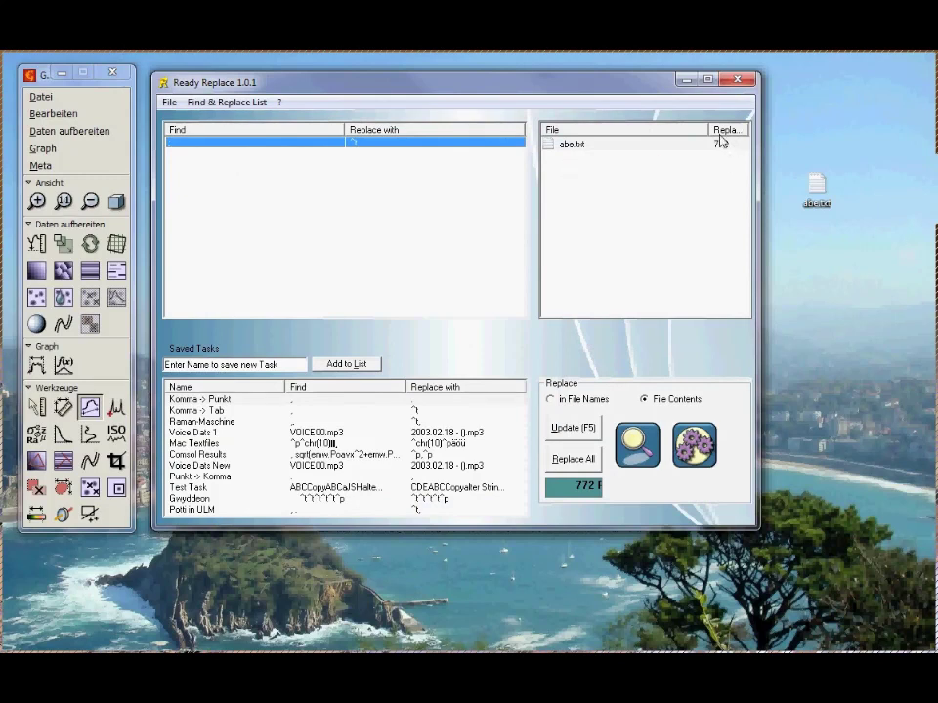
click(696, 447)
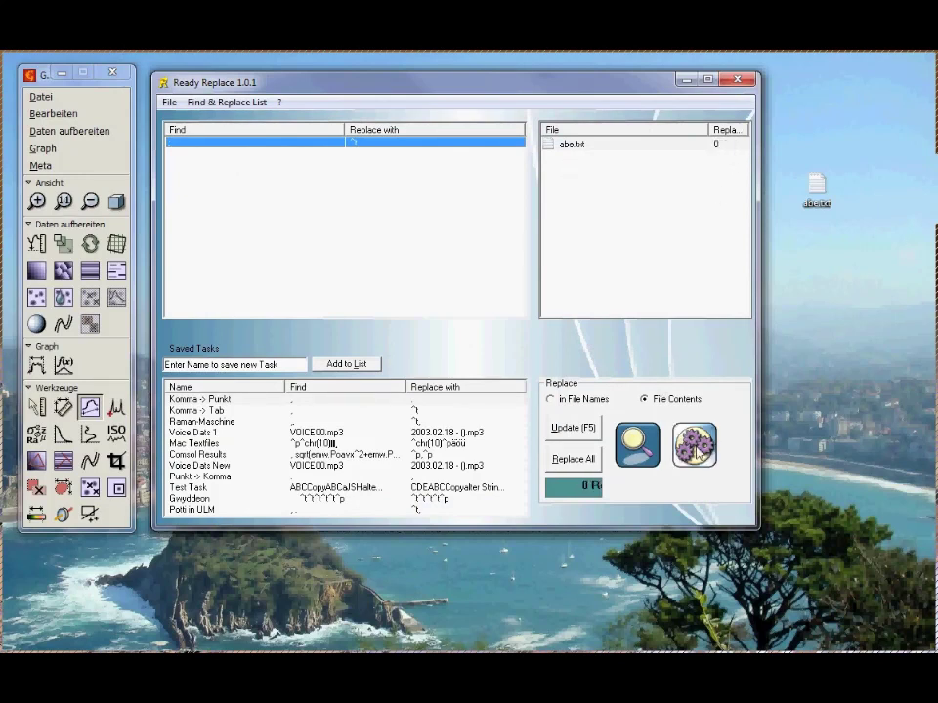
Paste the tab-separated abe.txt values into Excel at B4, x in column B and y in column C.
double_click(817, 190)
drag(736, 105, 933, 259)
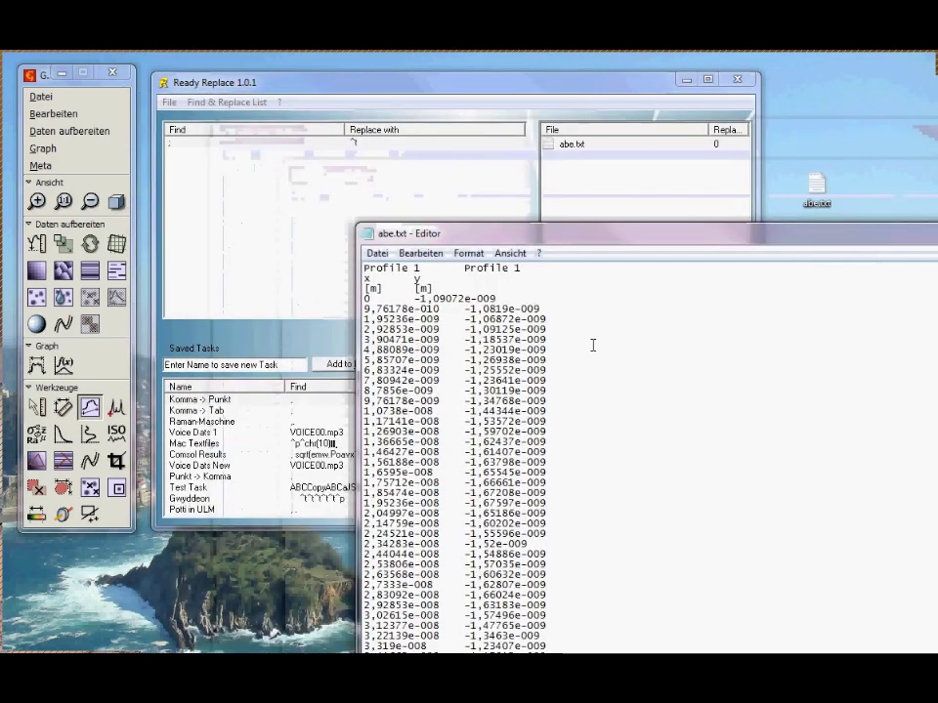
drag(439, 320, 464, 319)
drag(553, 322, 587, 336)
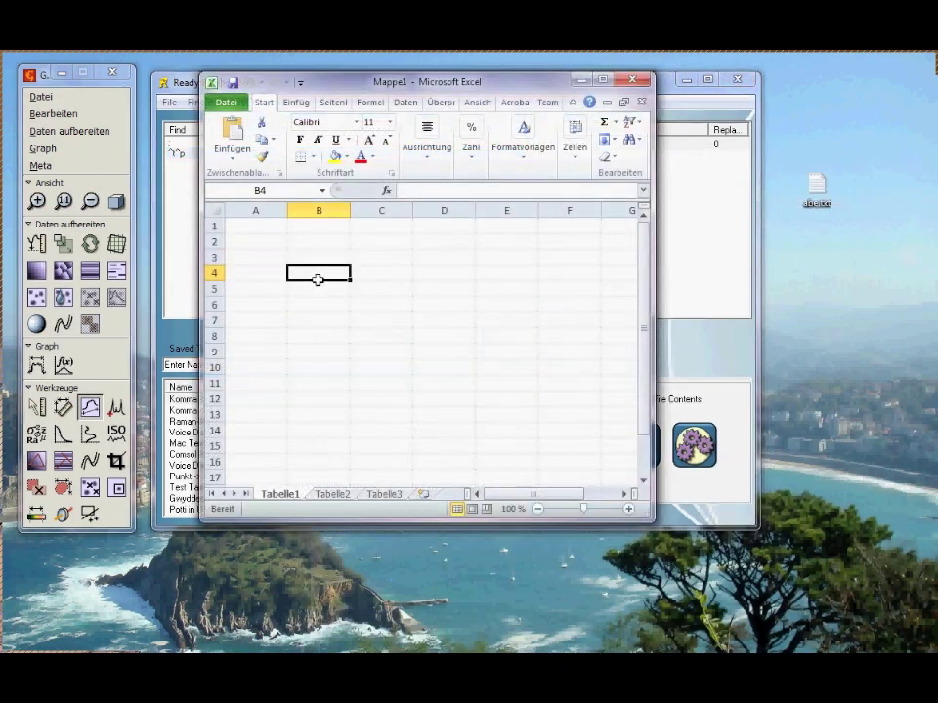
key(ctrl+v)
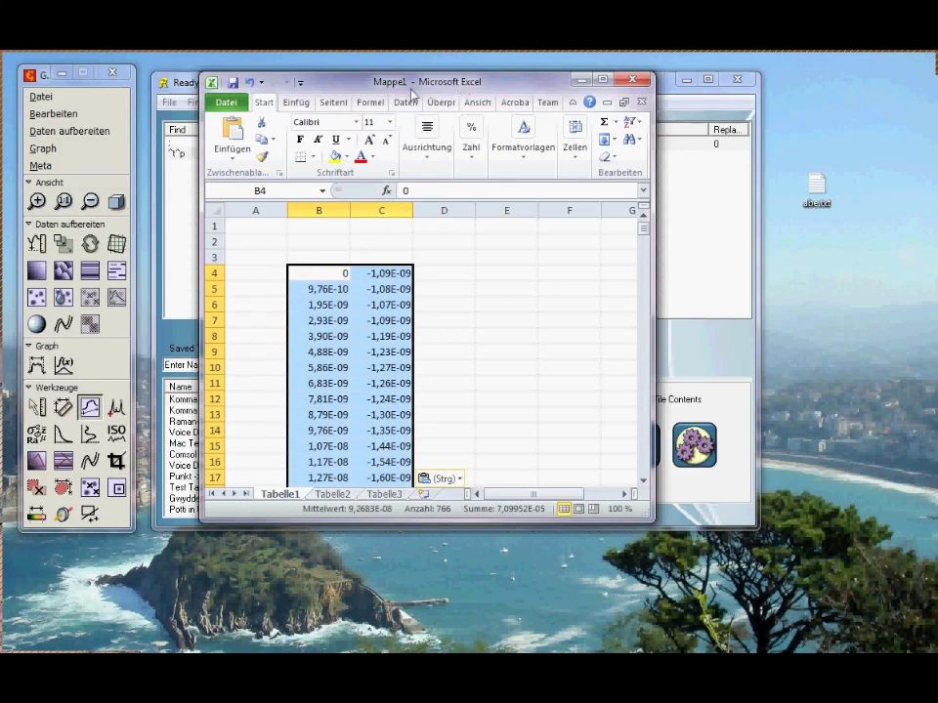
Insert an XY scatter chart with straight lines (Punkte mit geraden Linien) from the two data columns.
click(296, 103)
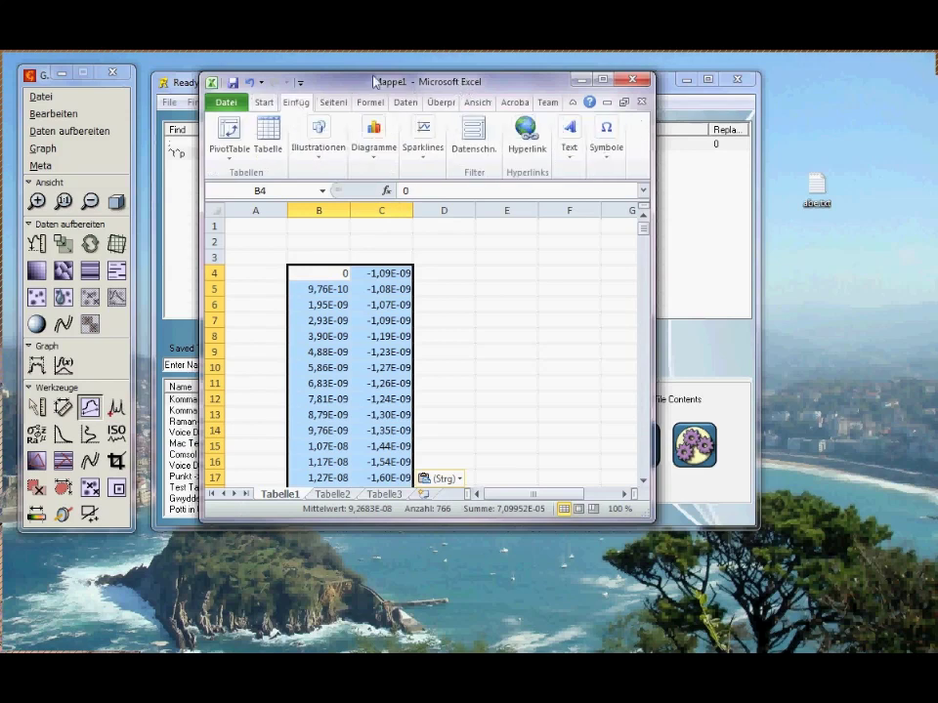
click(373, 146)
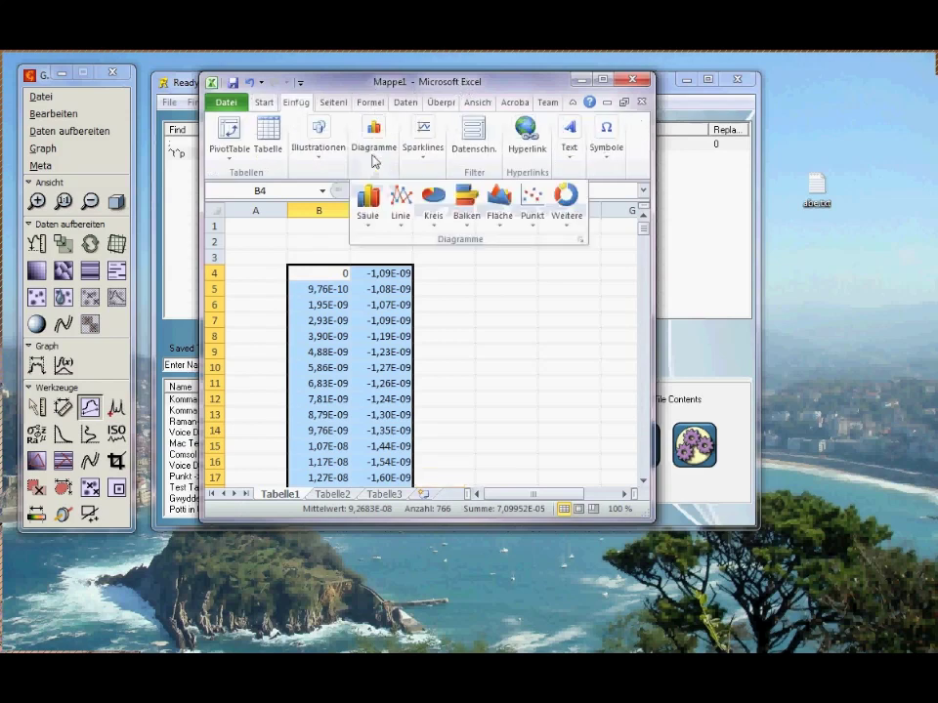
click(533, 209)
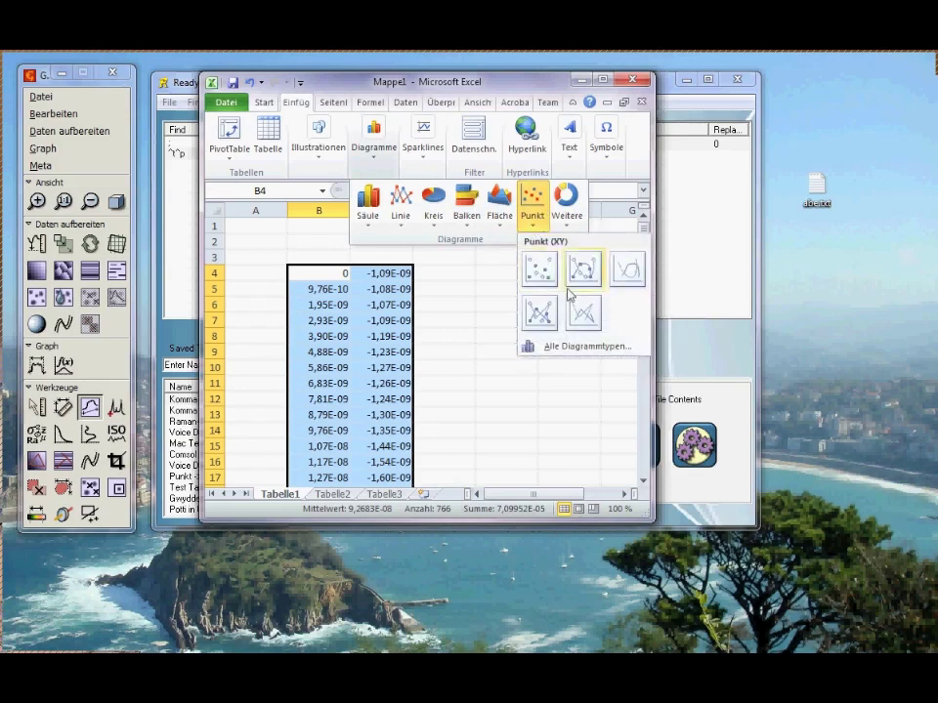
click(592, 328)
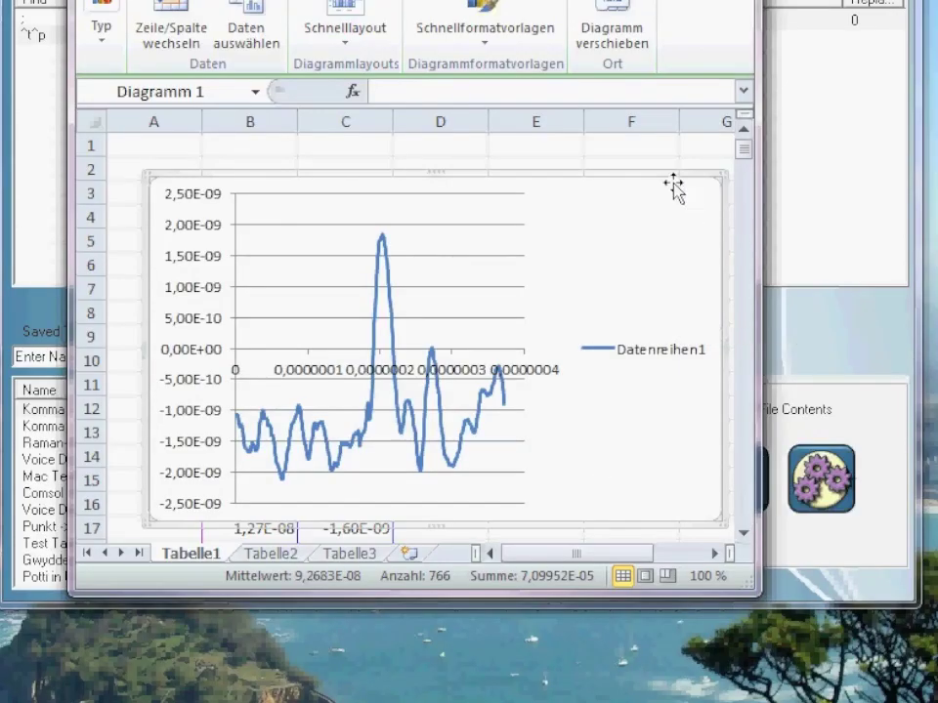
Move the chart to the right of the data, beside column D.
click(544, 151)
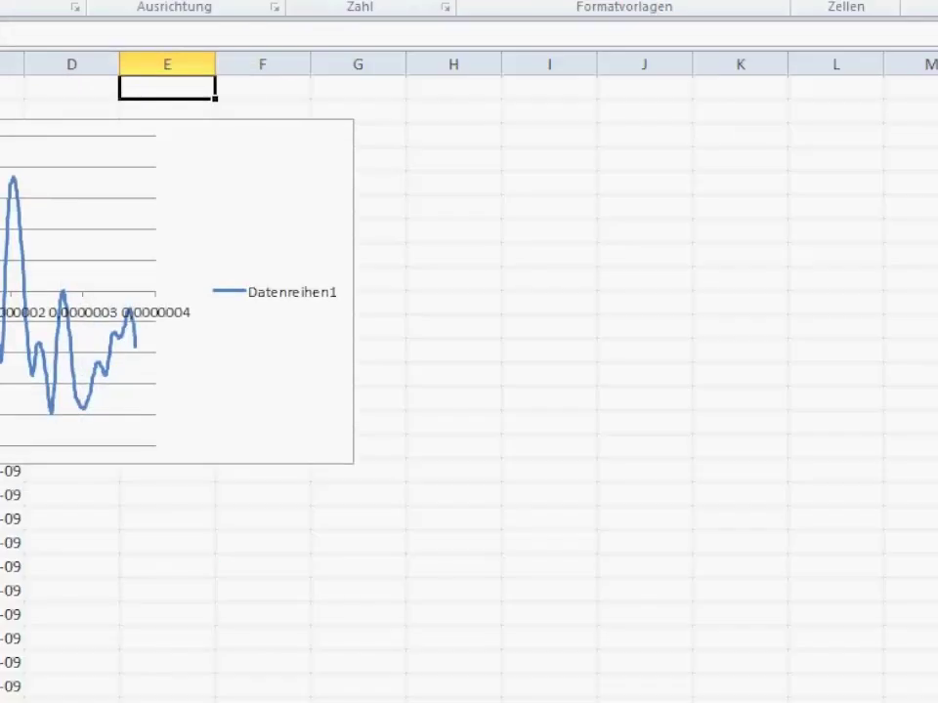
drag(274, 215, 529, 225)
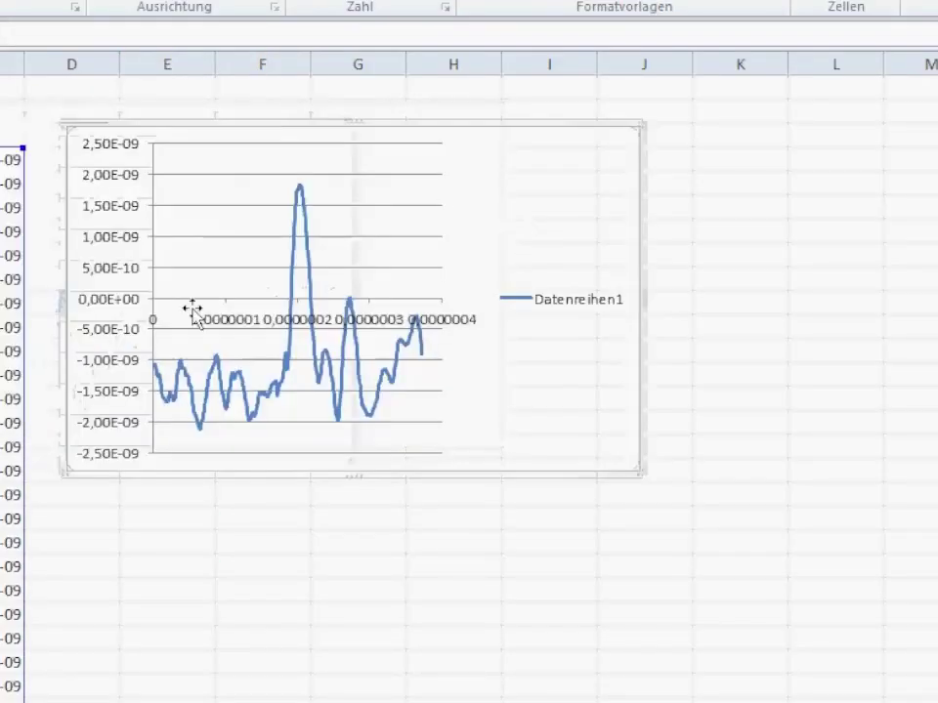
click(115, 338)
Fix the vertical axis minimum and the horizontal-axis crossing value both at -2,5E-9.
double_click(115, 339)
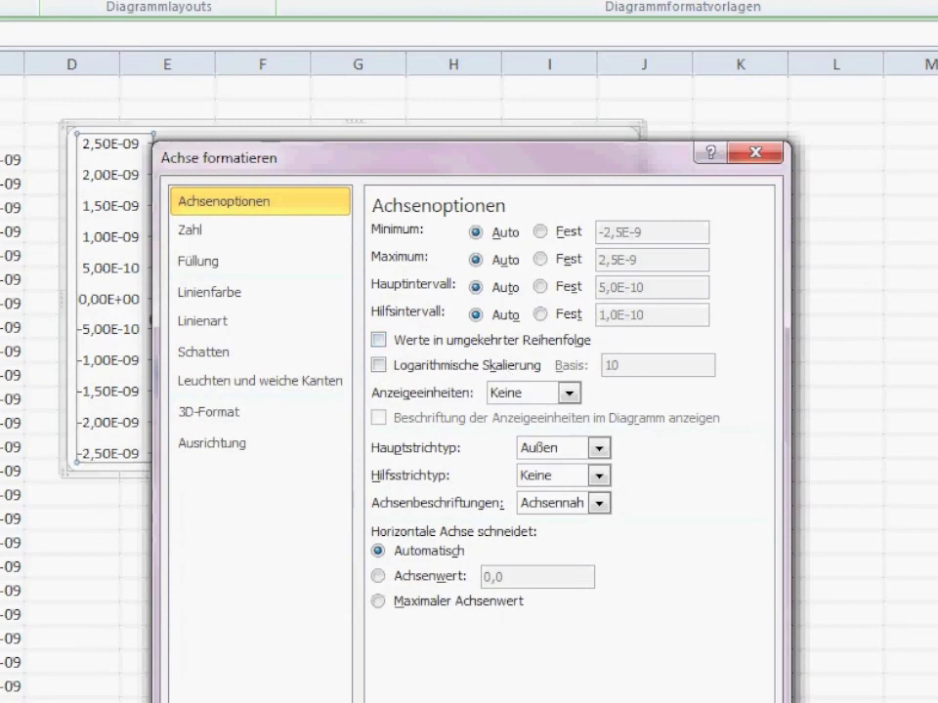
click(415, 579)
click(540, 231)
key(ctrl+c)
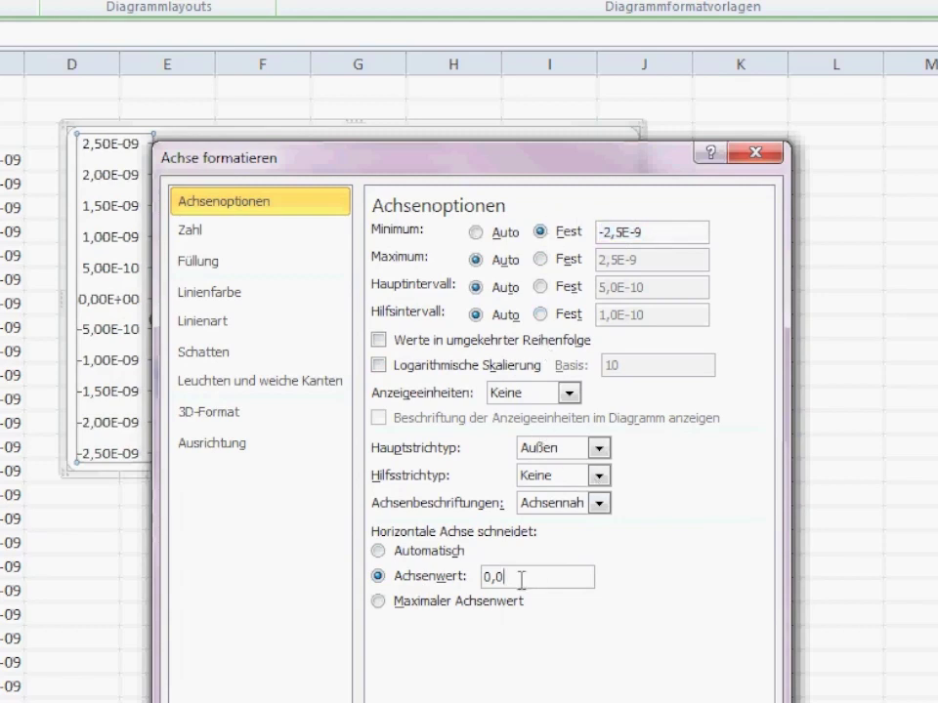
drag(518, 575, 421, 573)
key(ctrl+v)
key(Return)
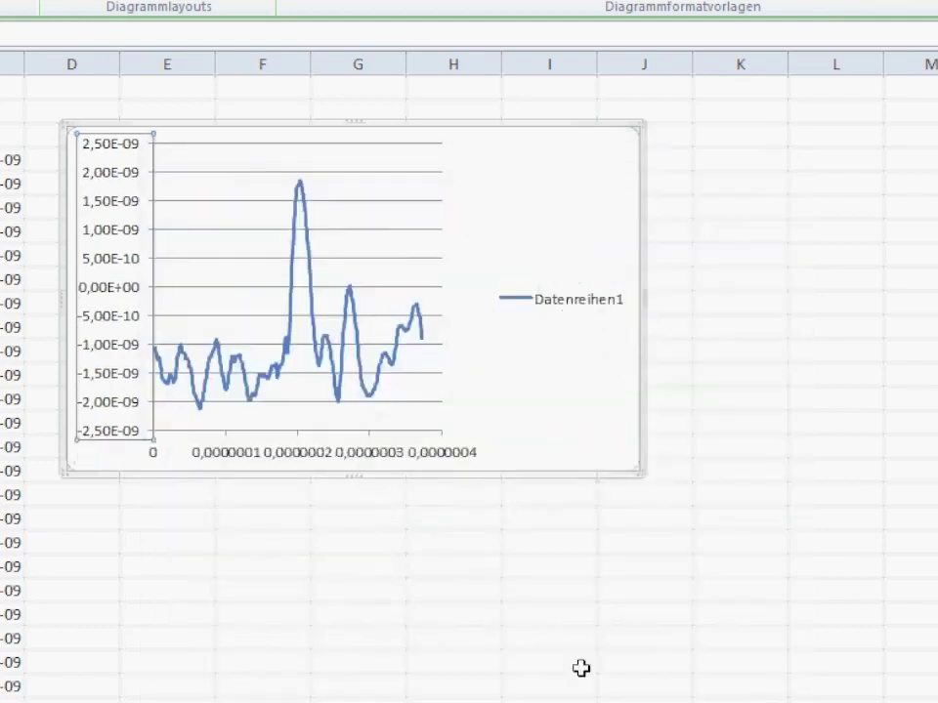
click(521, 630)
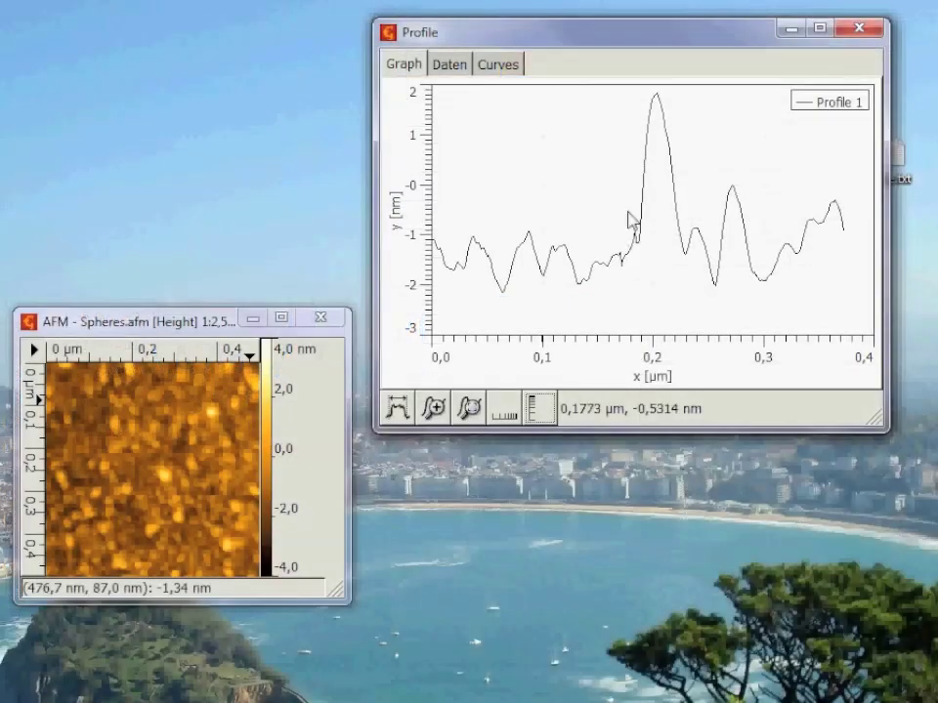
Open Funktion fitten on the Profile graph and mark a rough range around the main peak.
right_click(627, 214)
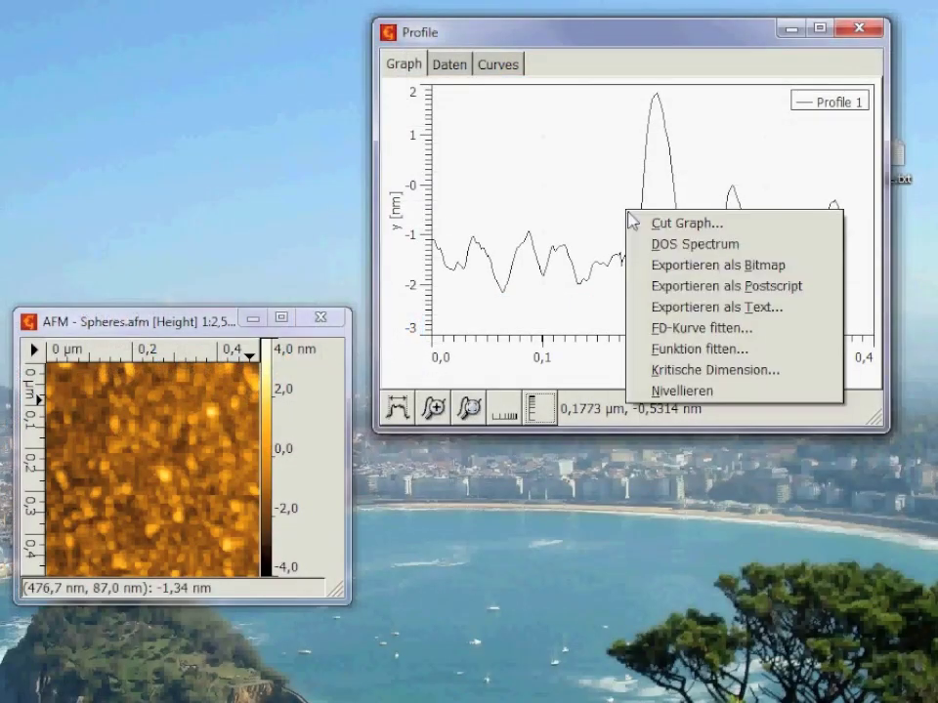
click(793, 359)
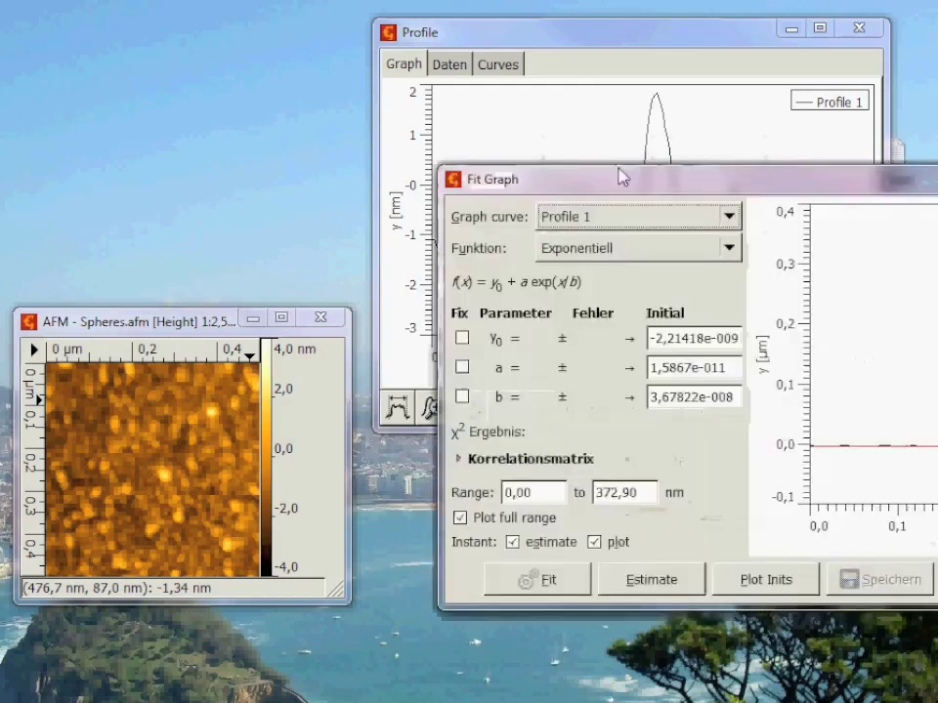
drag(621, 178, 351, 137)
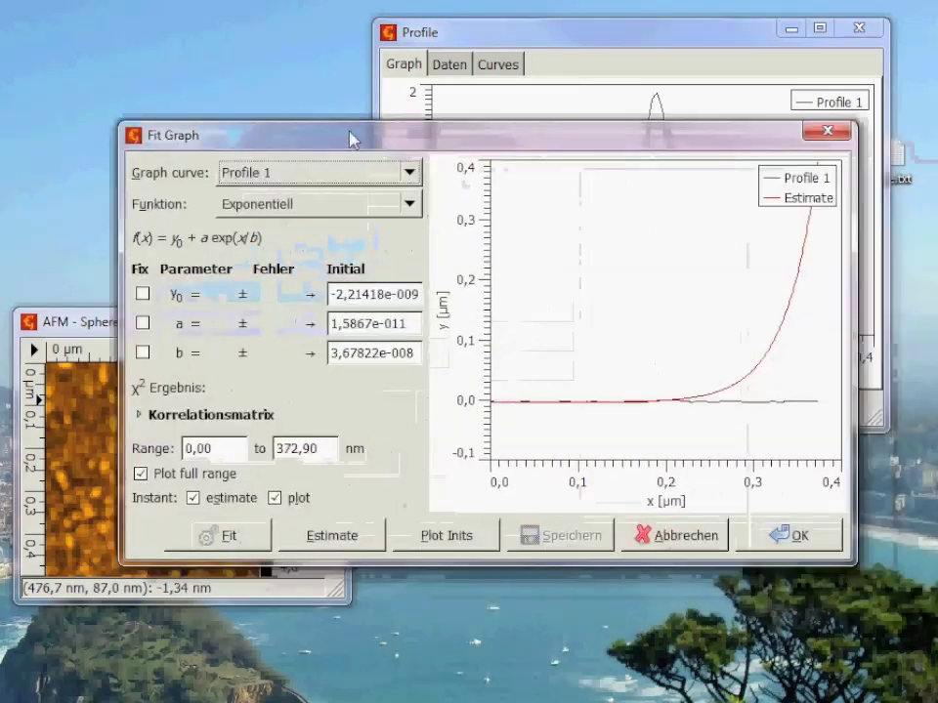
drag(649, 367, 675, 366)
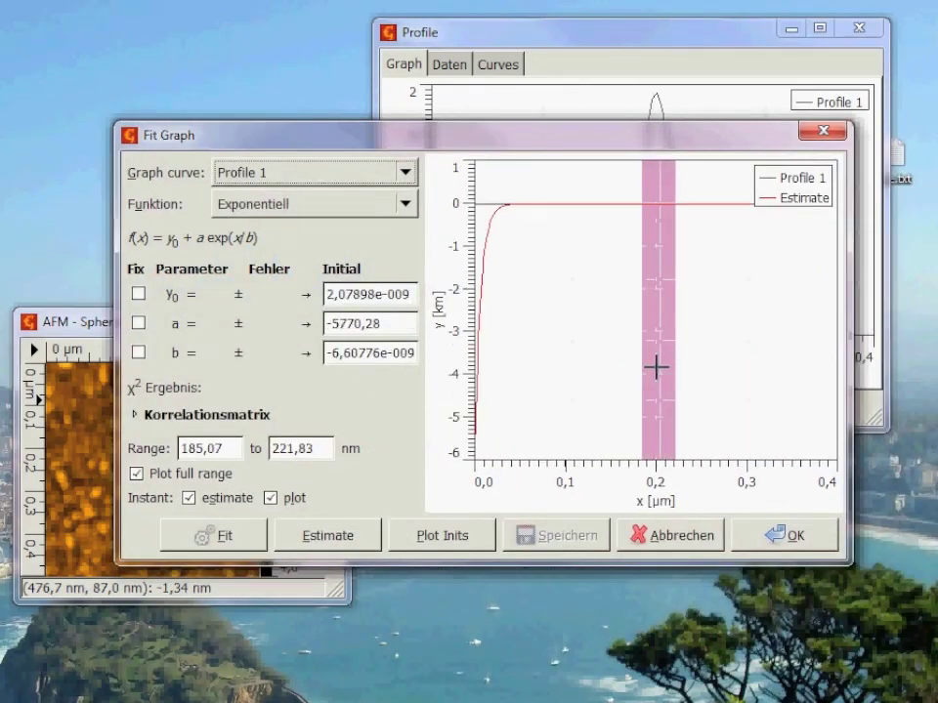
Fit a Gaussian over 178,03–238,16 nm, giving x0 = 204,31 nm and χ² 0,0388.
click(405, 204)
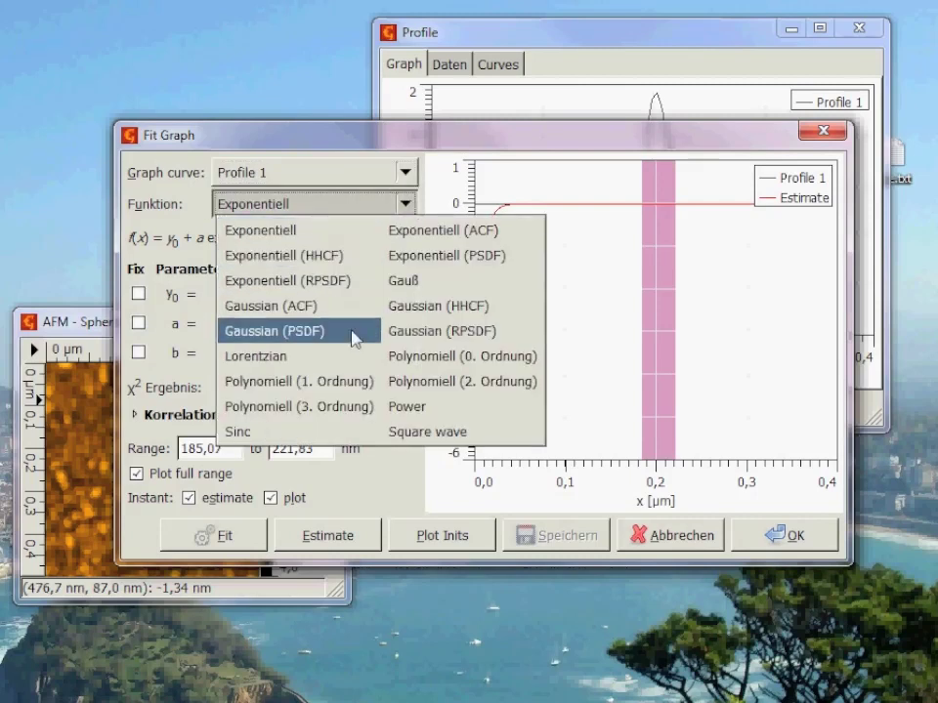
click(407, 286)
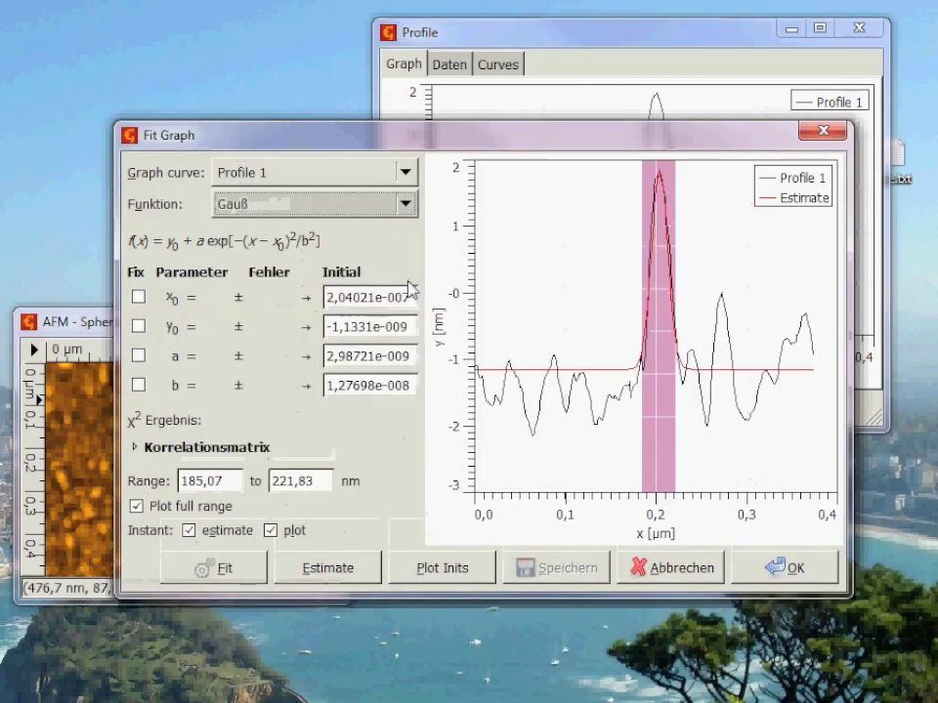
drag(533, 332, 567, 331)
drag(636, 323, 688, 320)
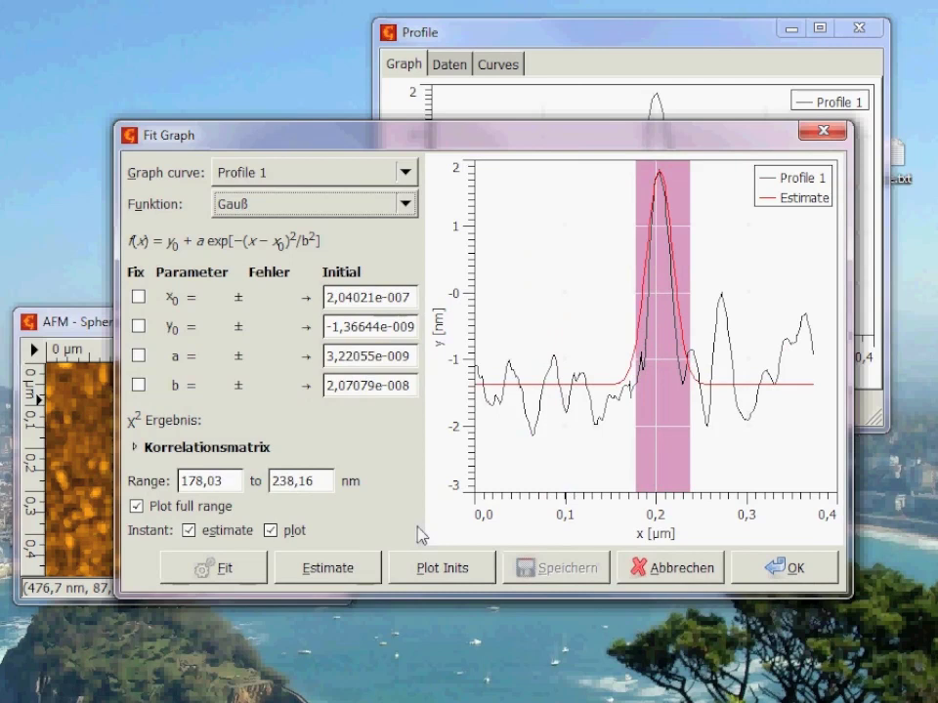
click(244, 567)
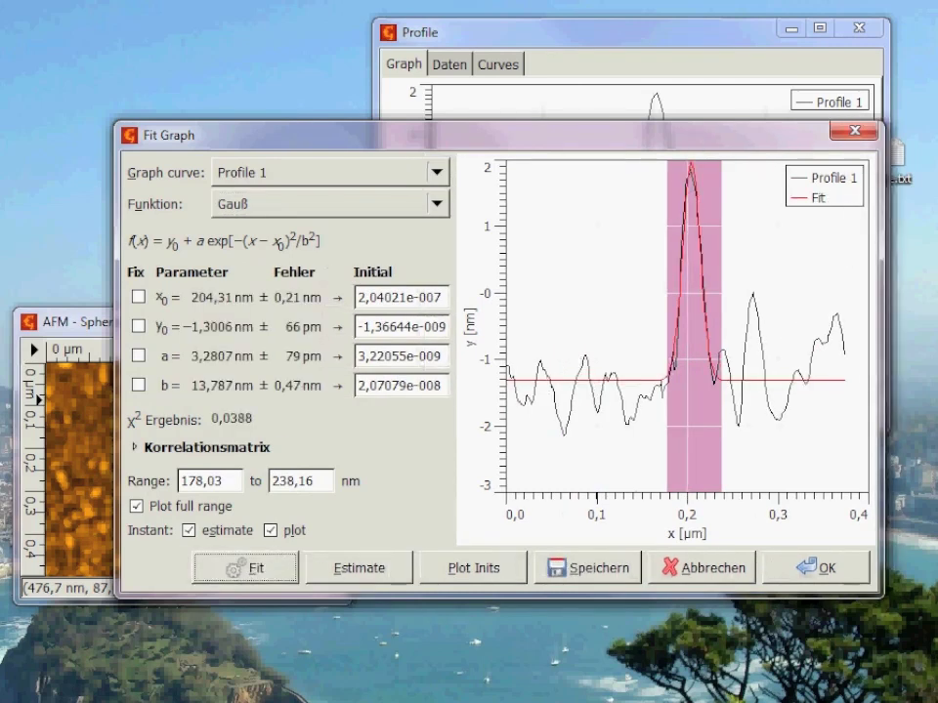
Fit a Lorentzian over 173,91–243,48 nm, giving x0 = 204,30 nm, b = 12,121 nm, χ² 0,0829.
scroll(374, 213, down, 5)
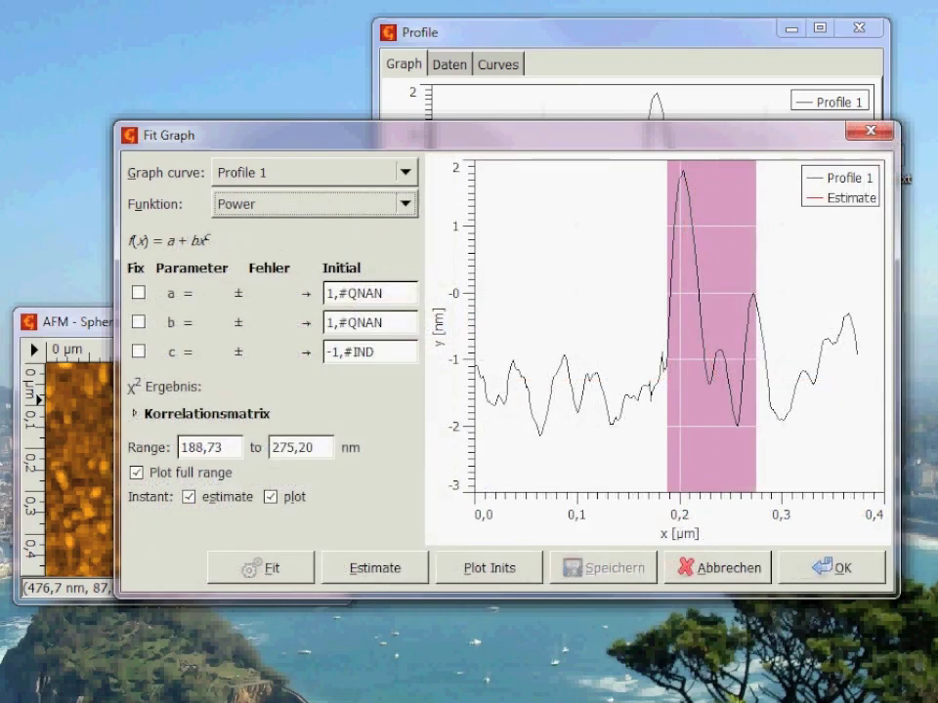
click(404, 205)
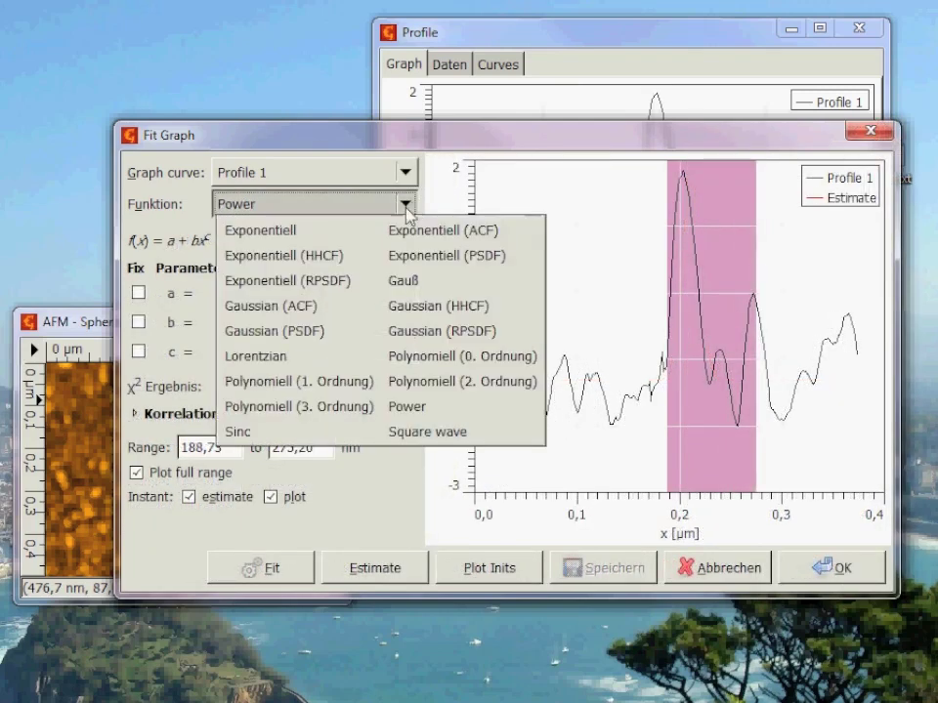
click(304, 357)
click(547, 259)
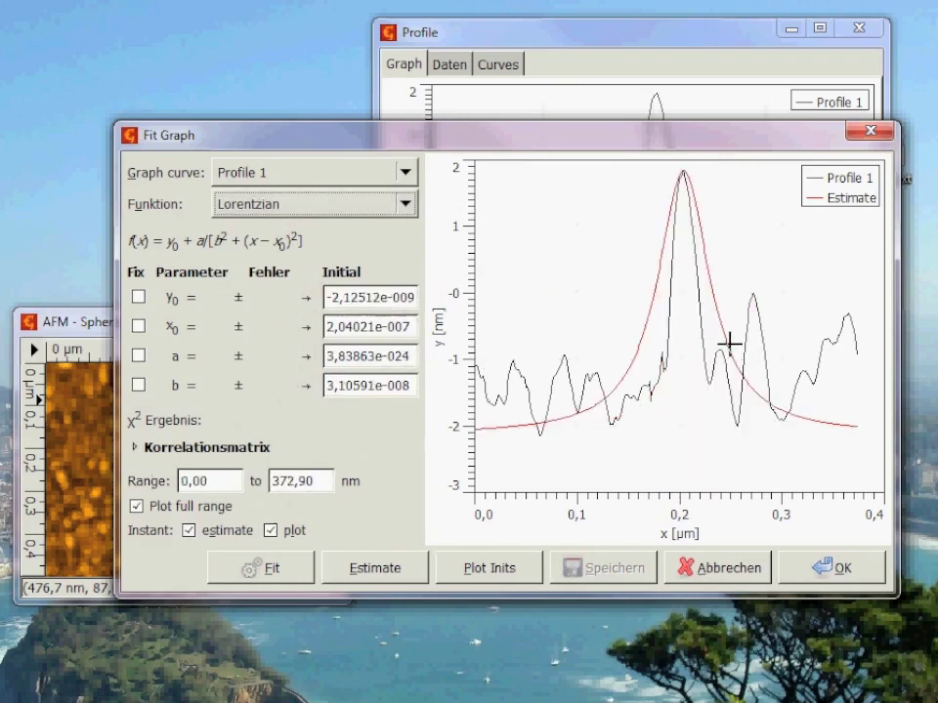
drag(729, 344, 791, 352)
drag(654, 323, 722, 323)
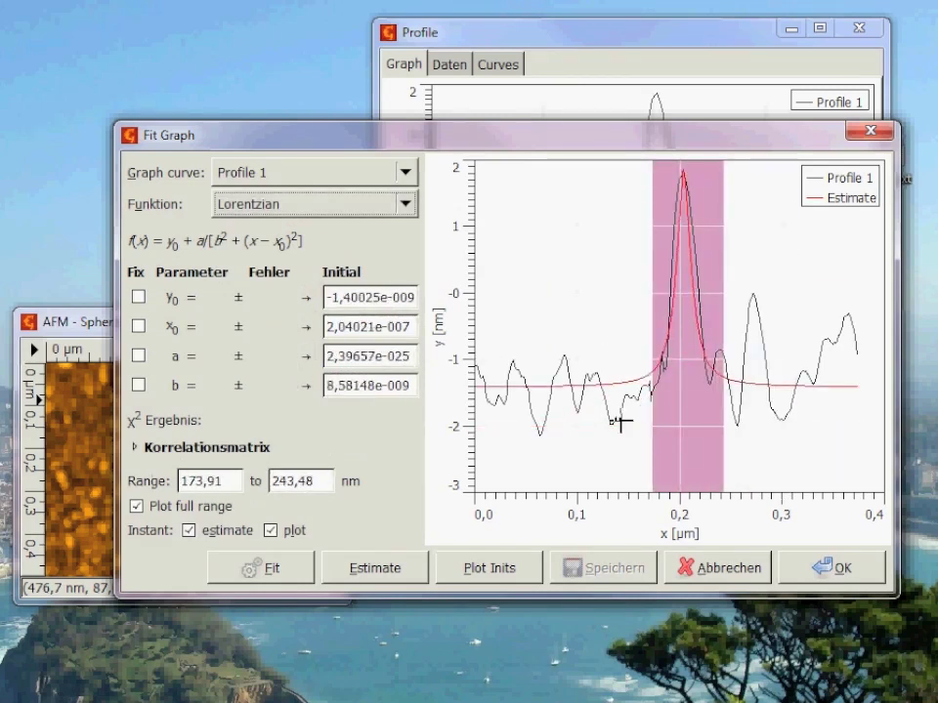
click(262, 567)
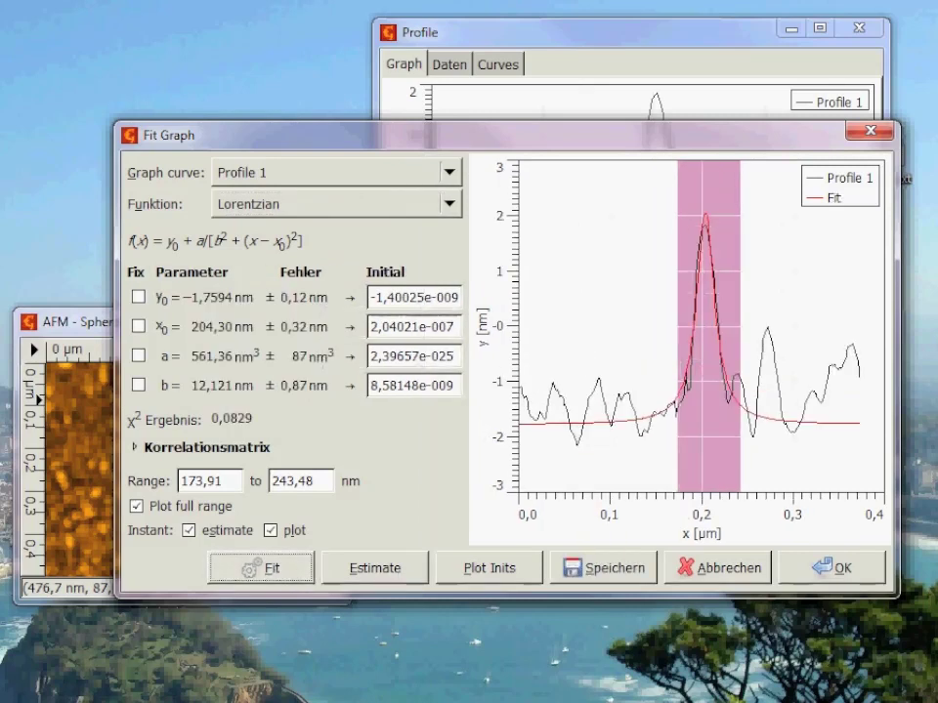
Accept the Lorentzian fit so its red Fit curve joins Profile 1 on the graph.
click(869, 580)
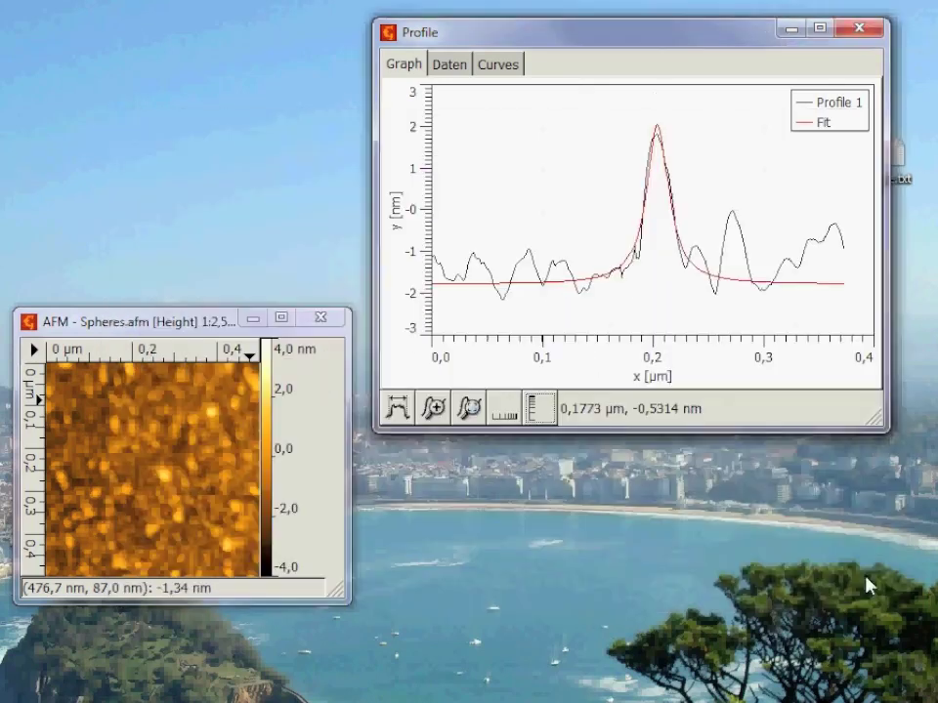
right_click(602, 192)
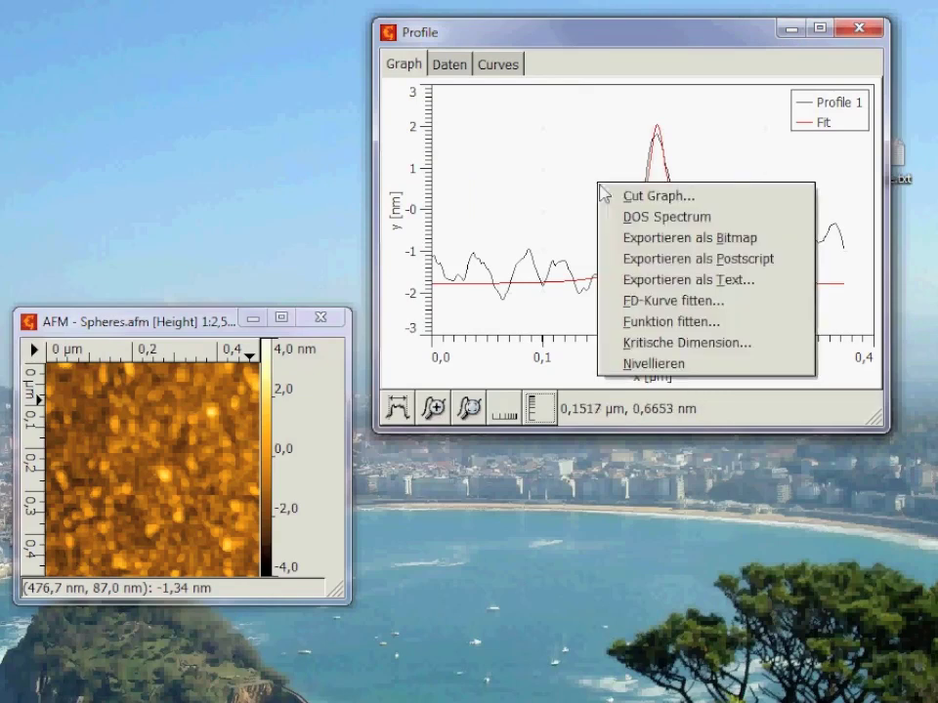
click(580, 203)
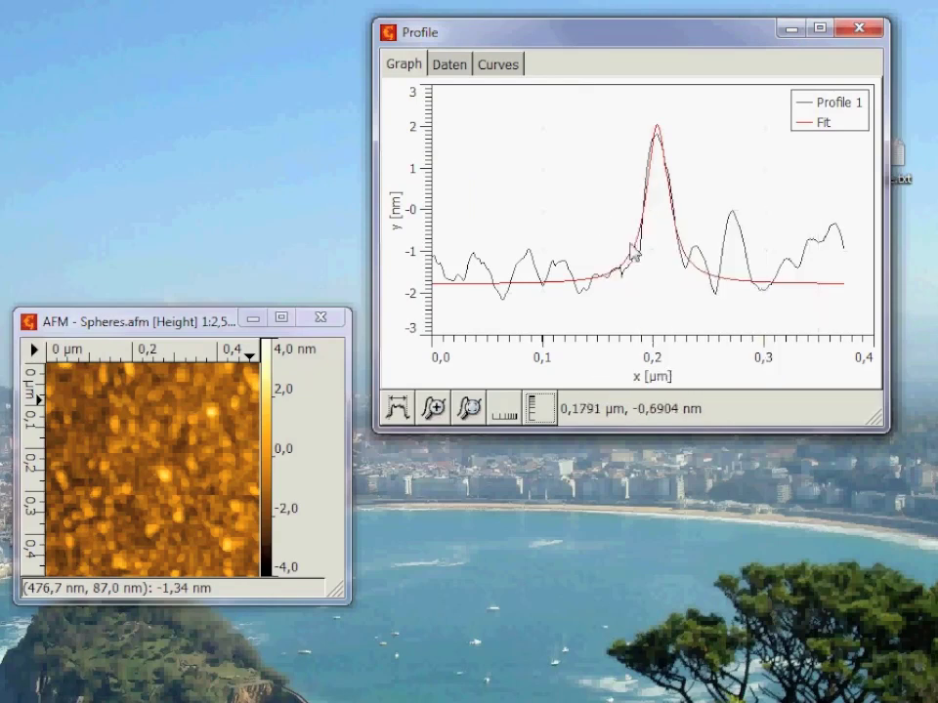